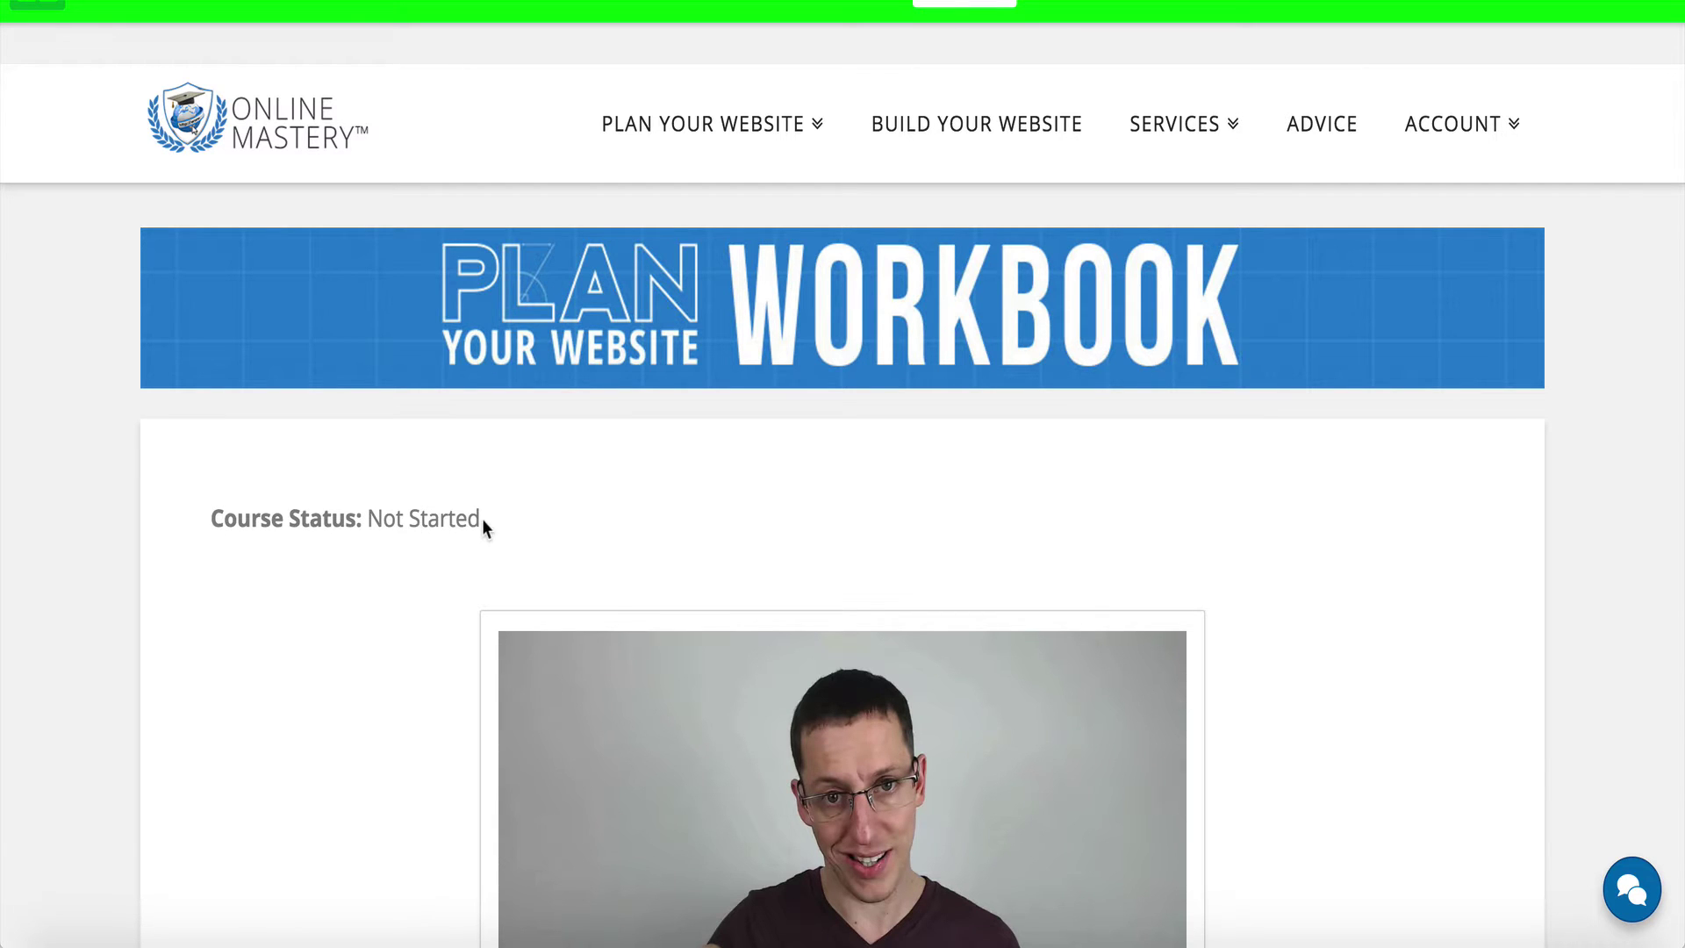
# - Expand All lessons in the Plan Your Website Workbook to list each chapter's topics
pyautogui.scroll(-5, 442, 681)
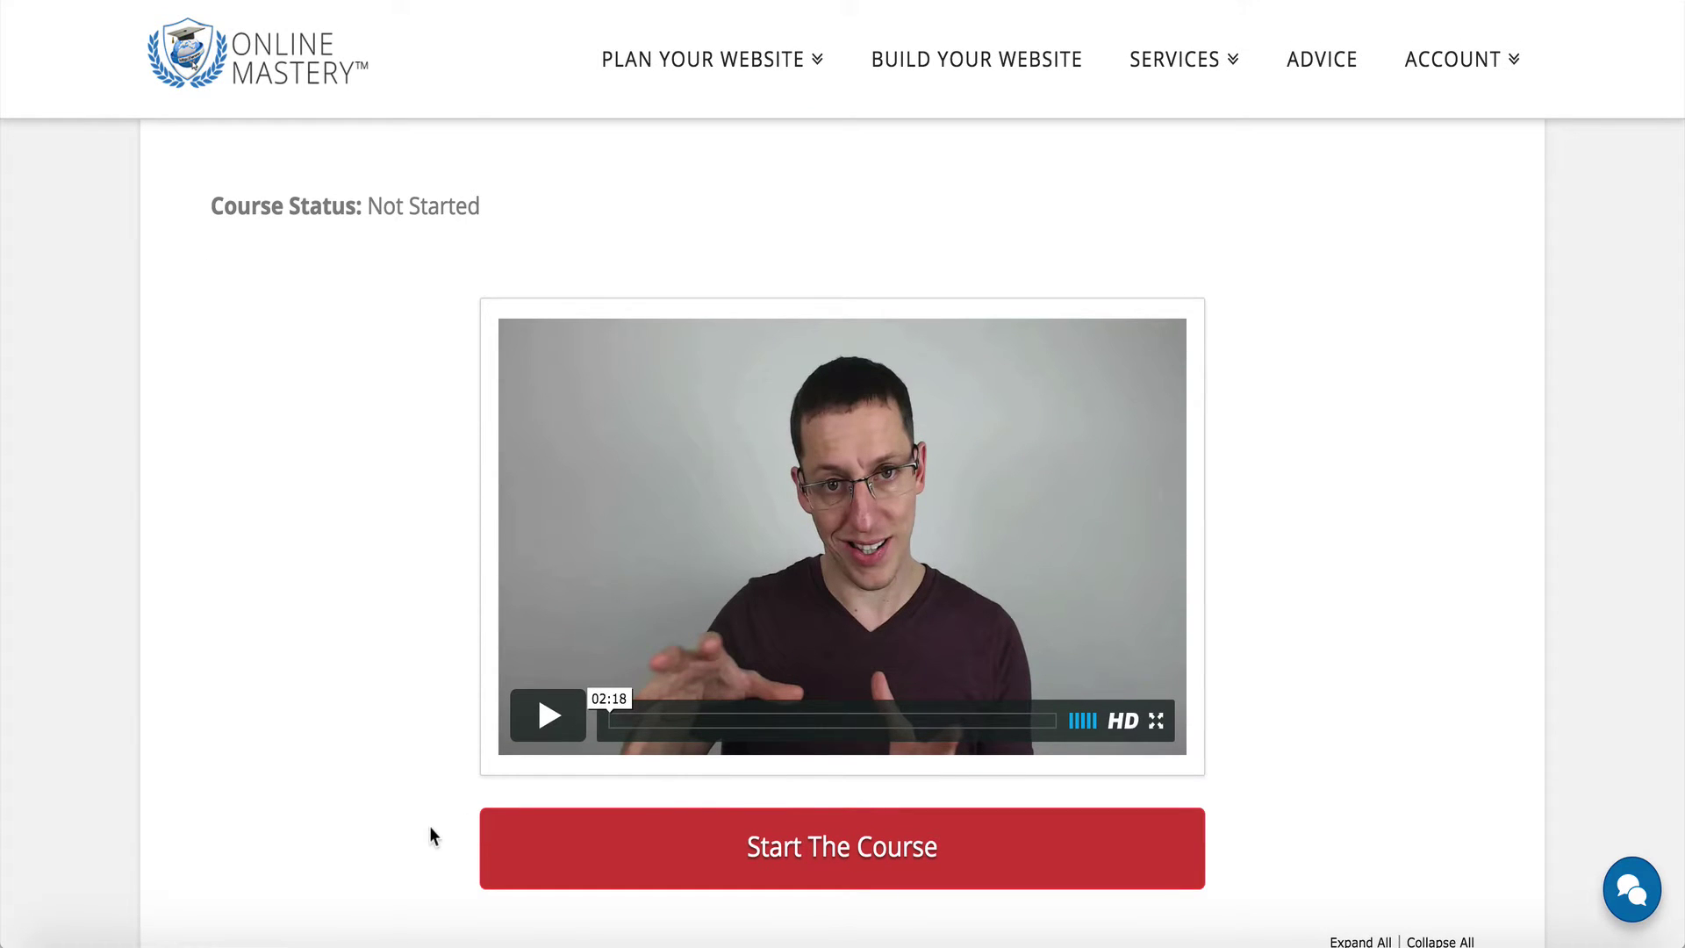
pyautogui.scroll(-7, 430, 830)
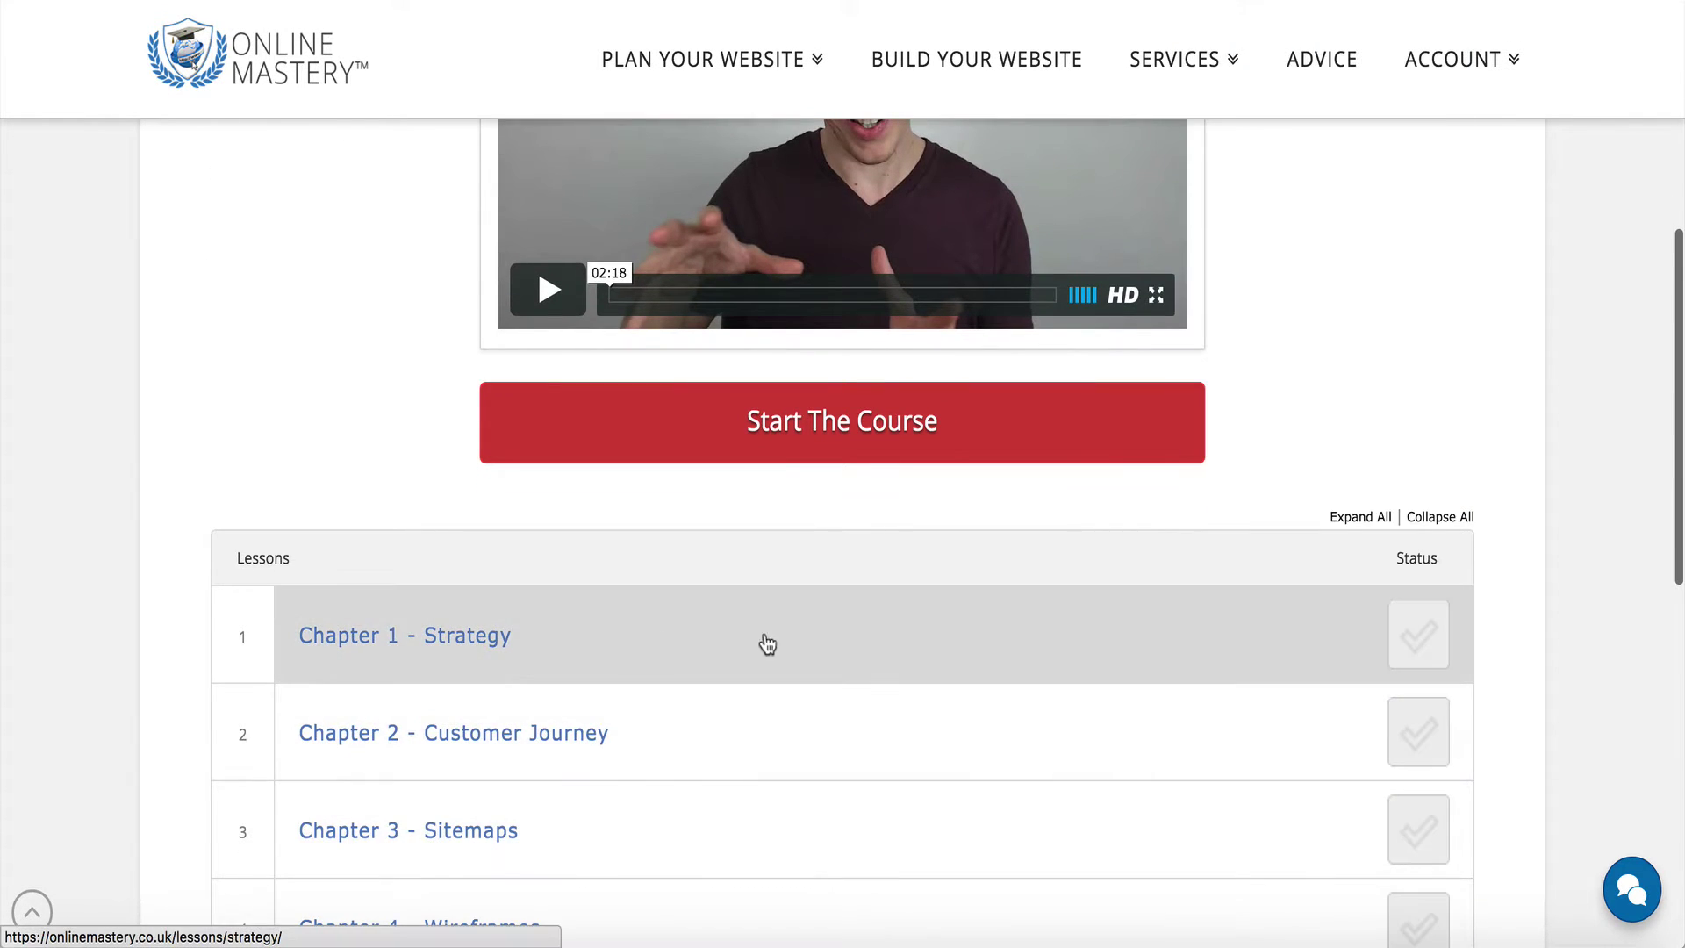
pyautogui.click(1363, 525)
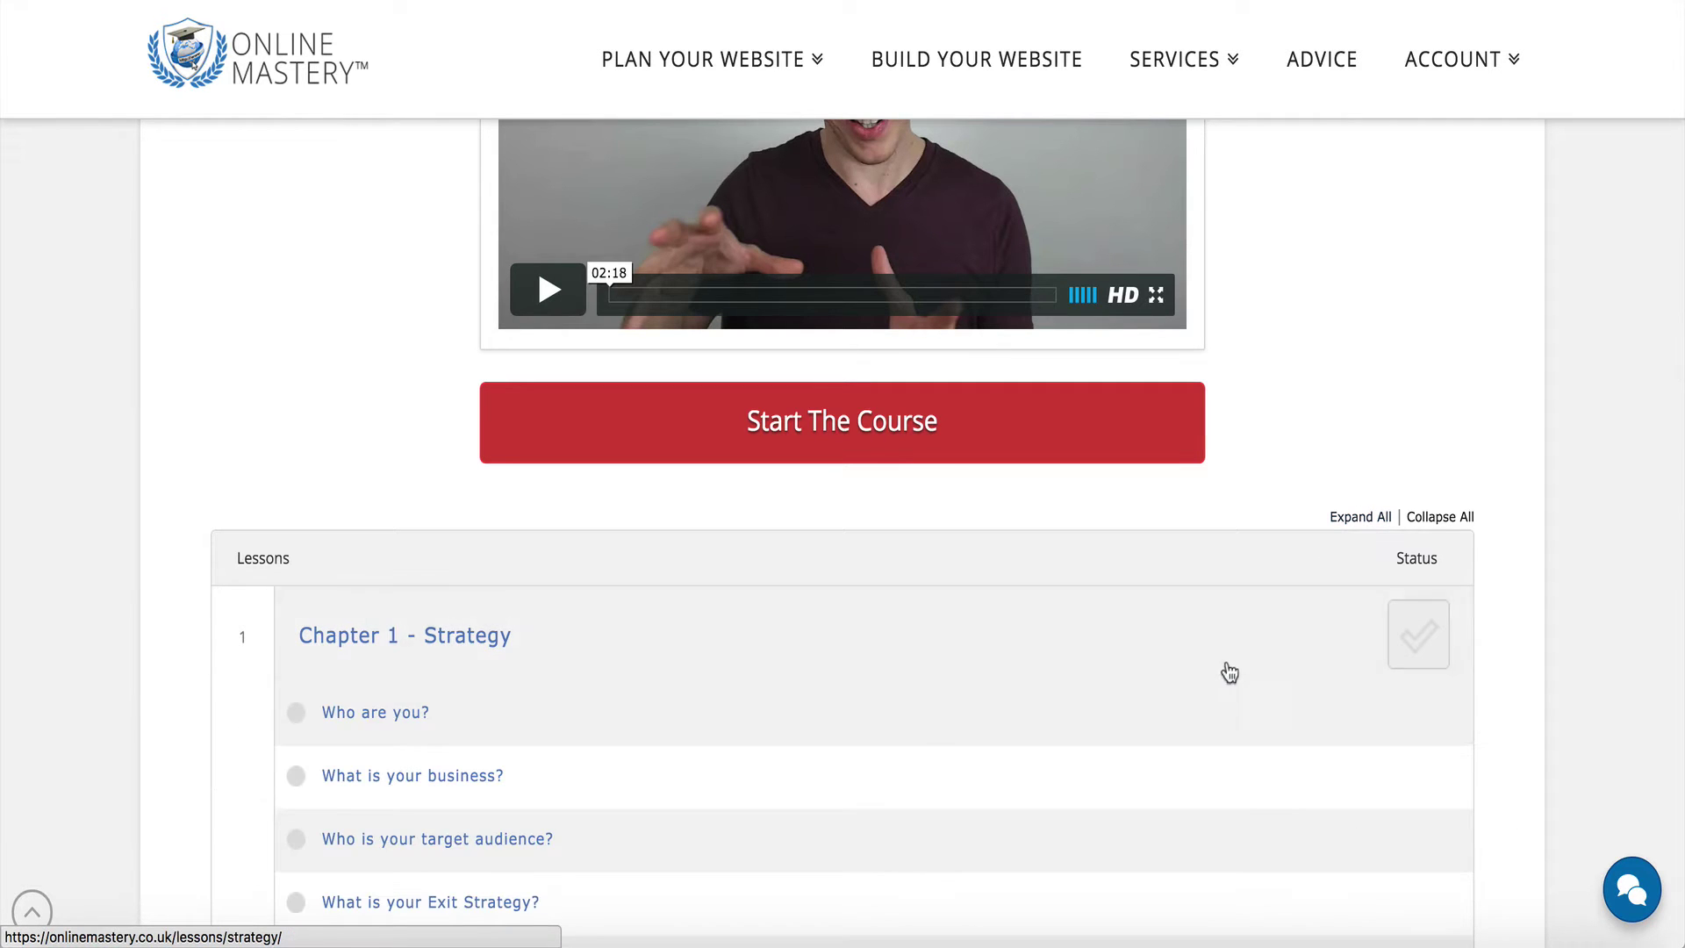
pyautogui.scroll(-3, 1227, 674)
pyautogui.scroll(-6, 1177, 718)
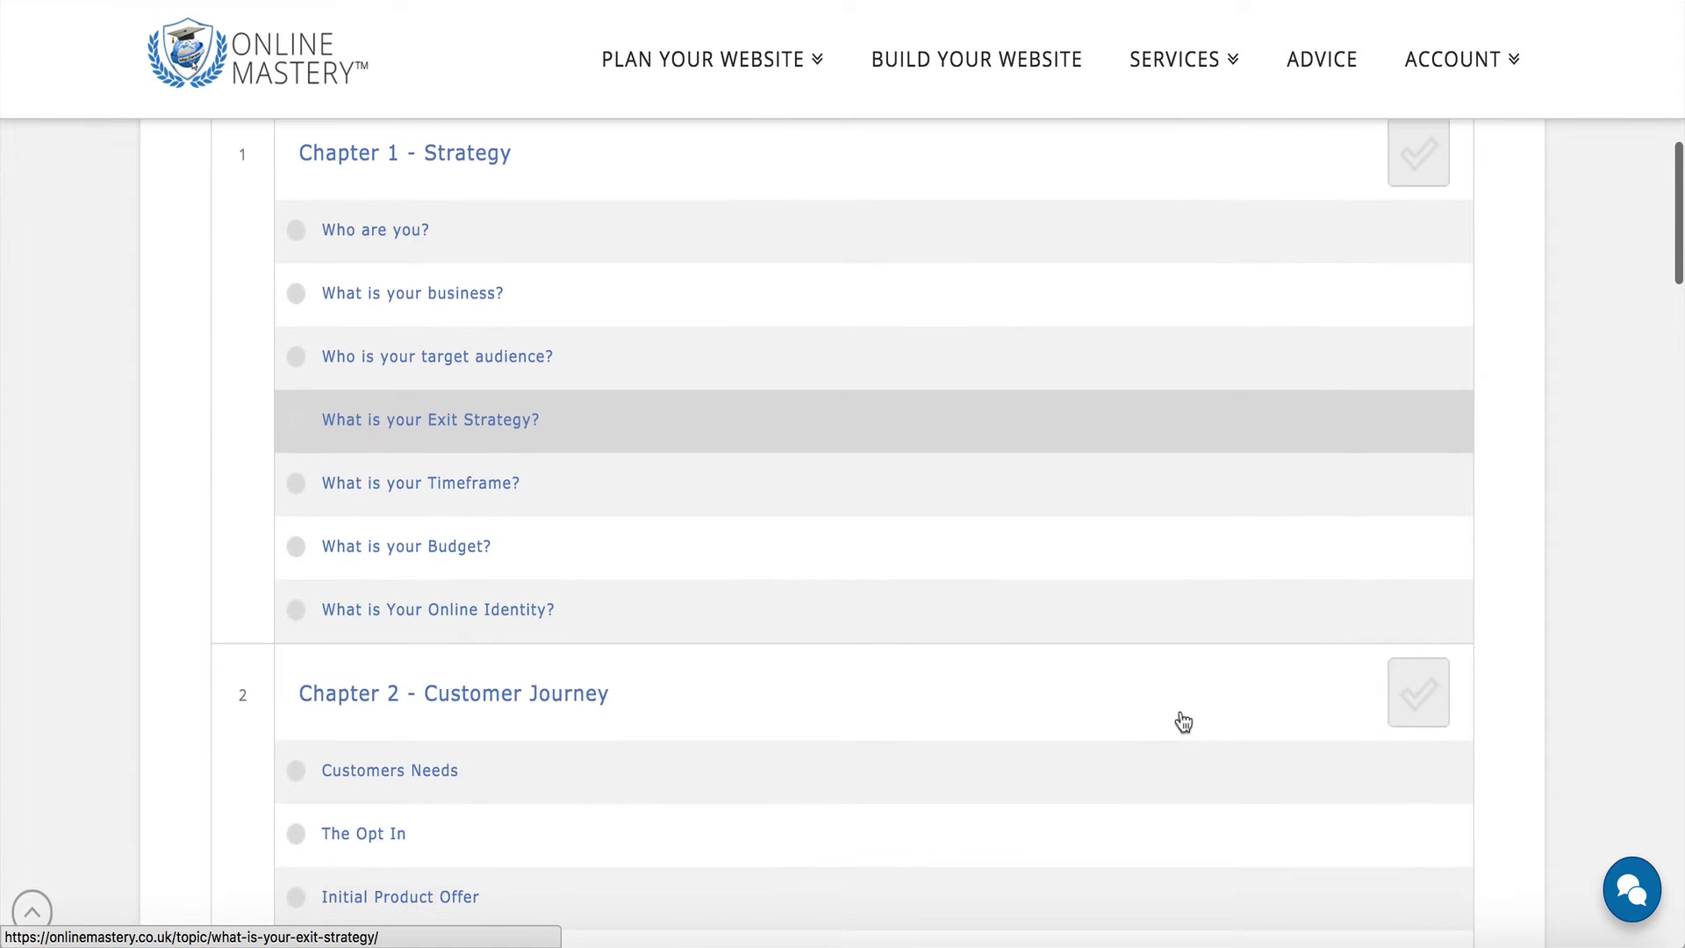
pyautogui.scroll(12, 1180, 720)
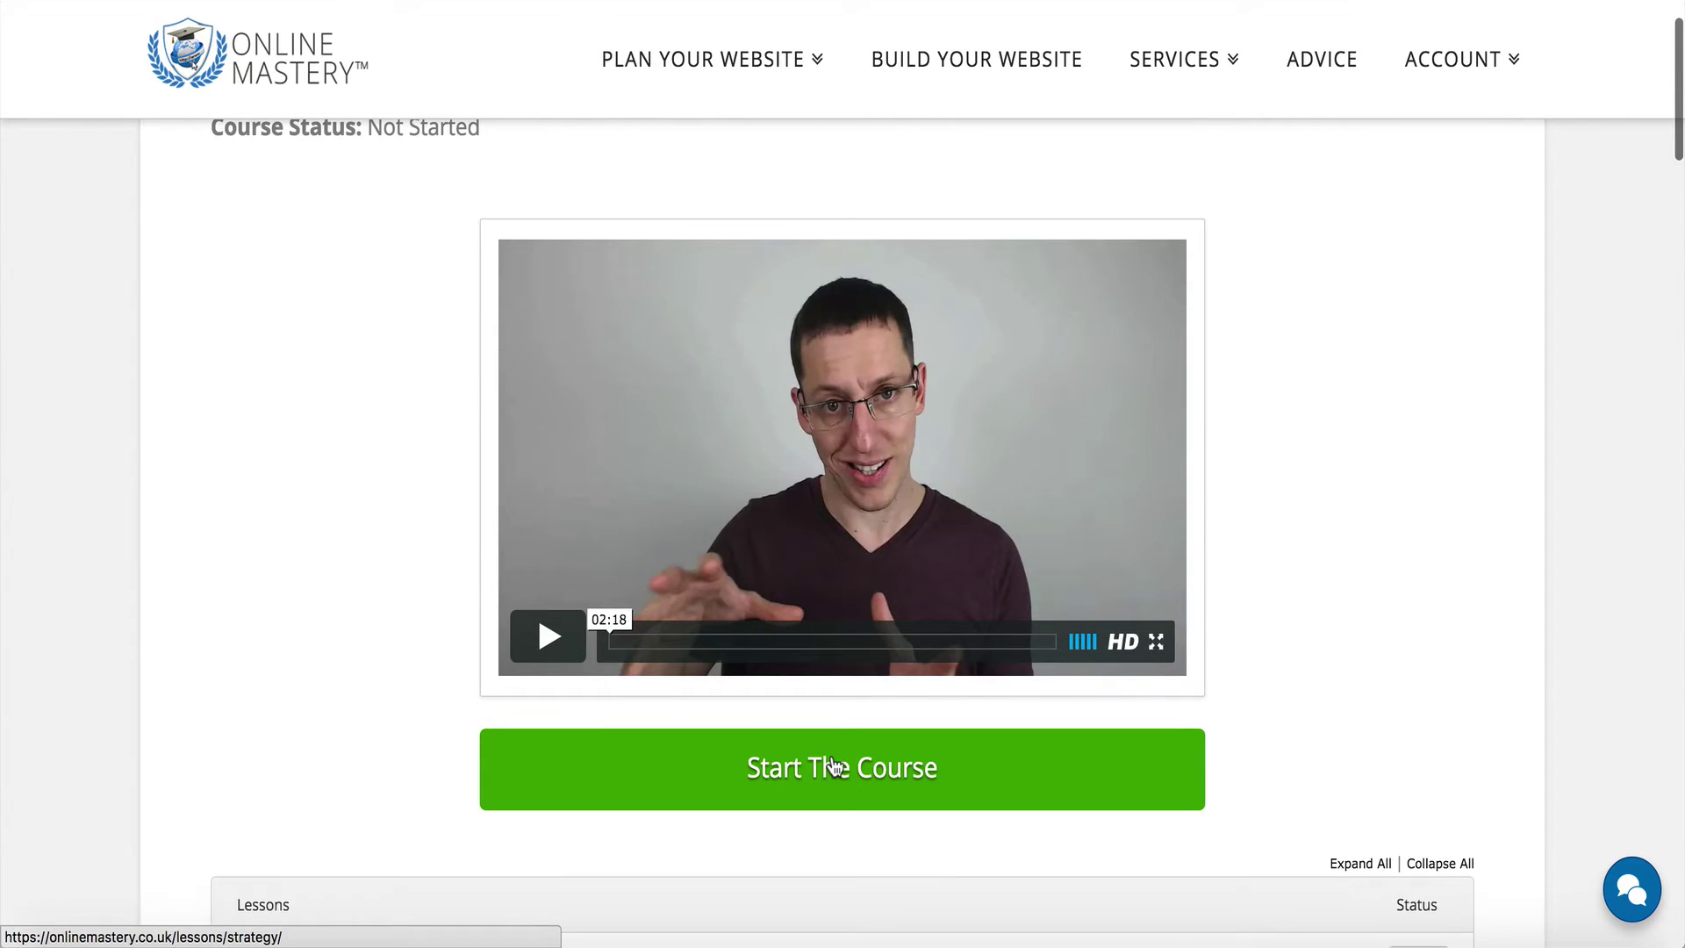
# - Start the course at Chapter 1 – Strategy and collapse its topic list
pyautogui.click(835, 767)
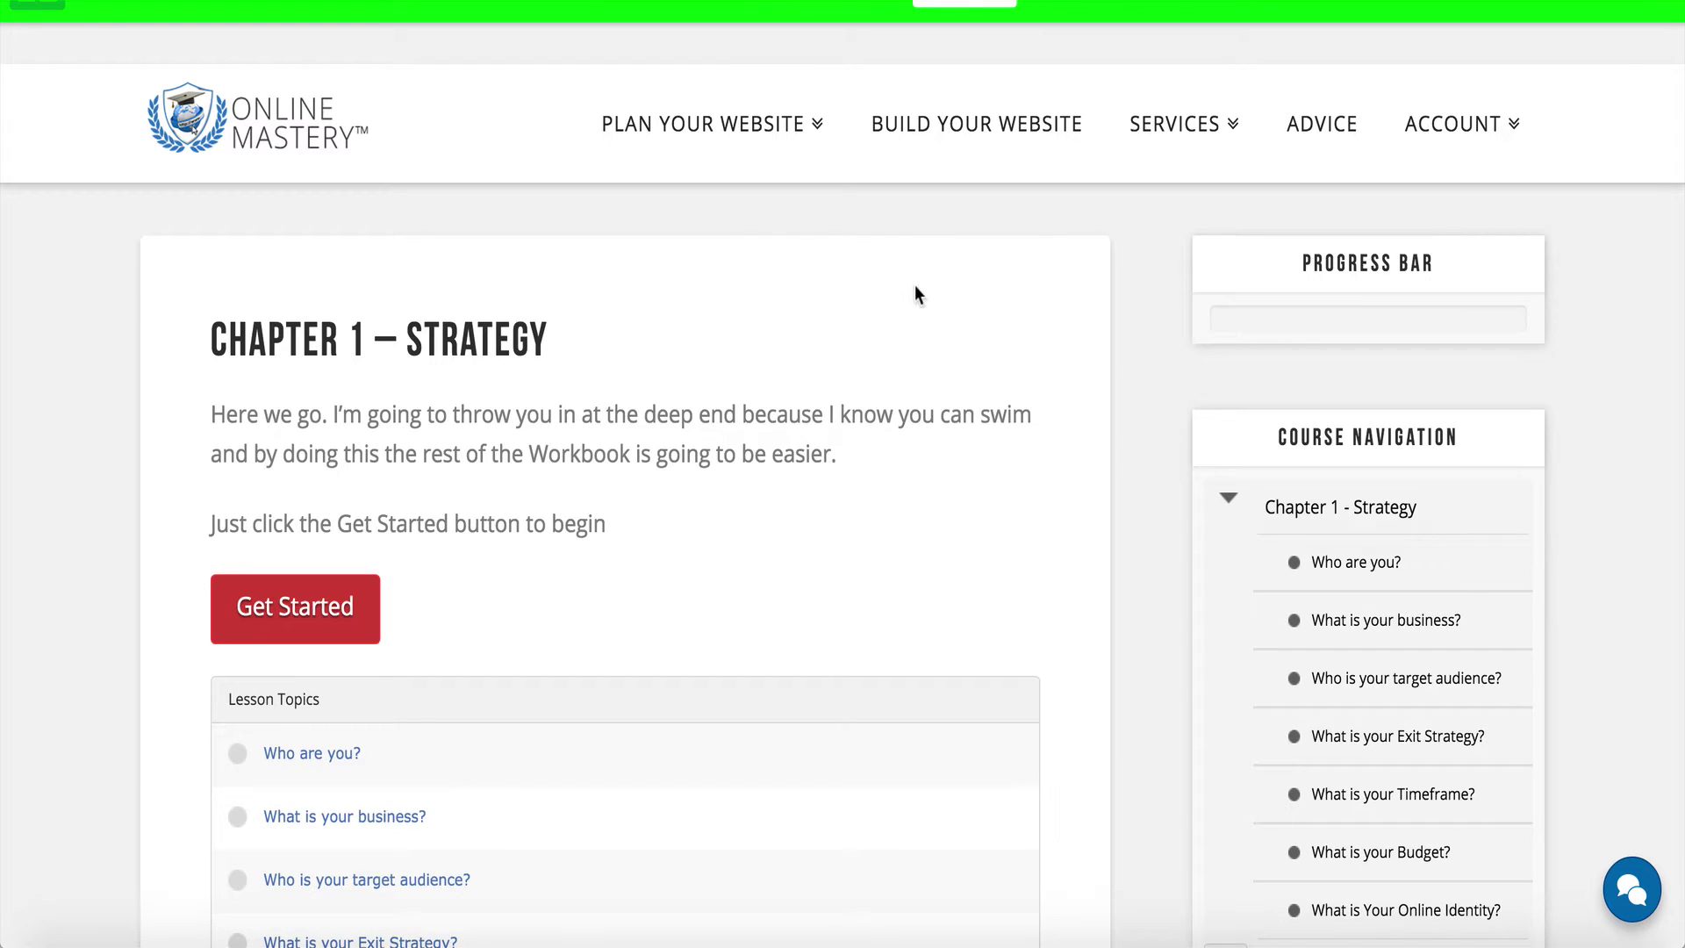
pyautogui.click(1226, 497)
pyautogui.scroll(-3, 1219, 590)
pyautogui.scroll(1, 1219, 590)
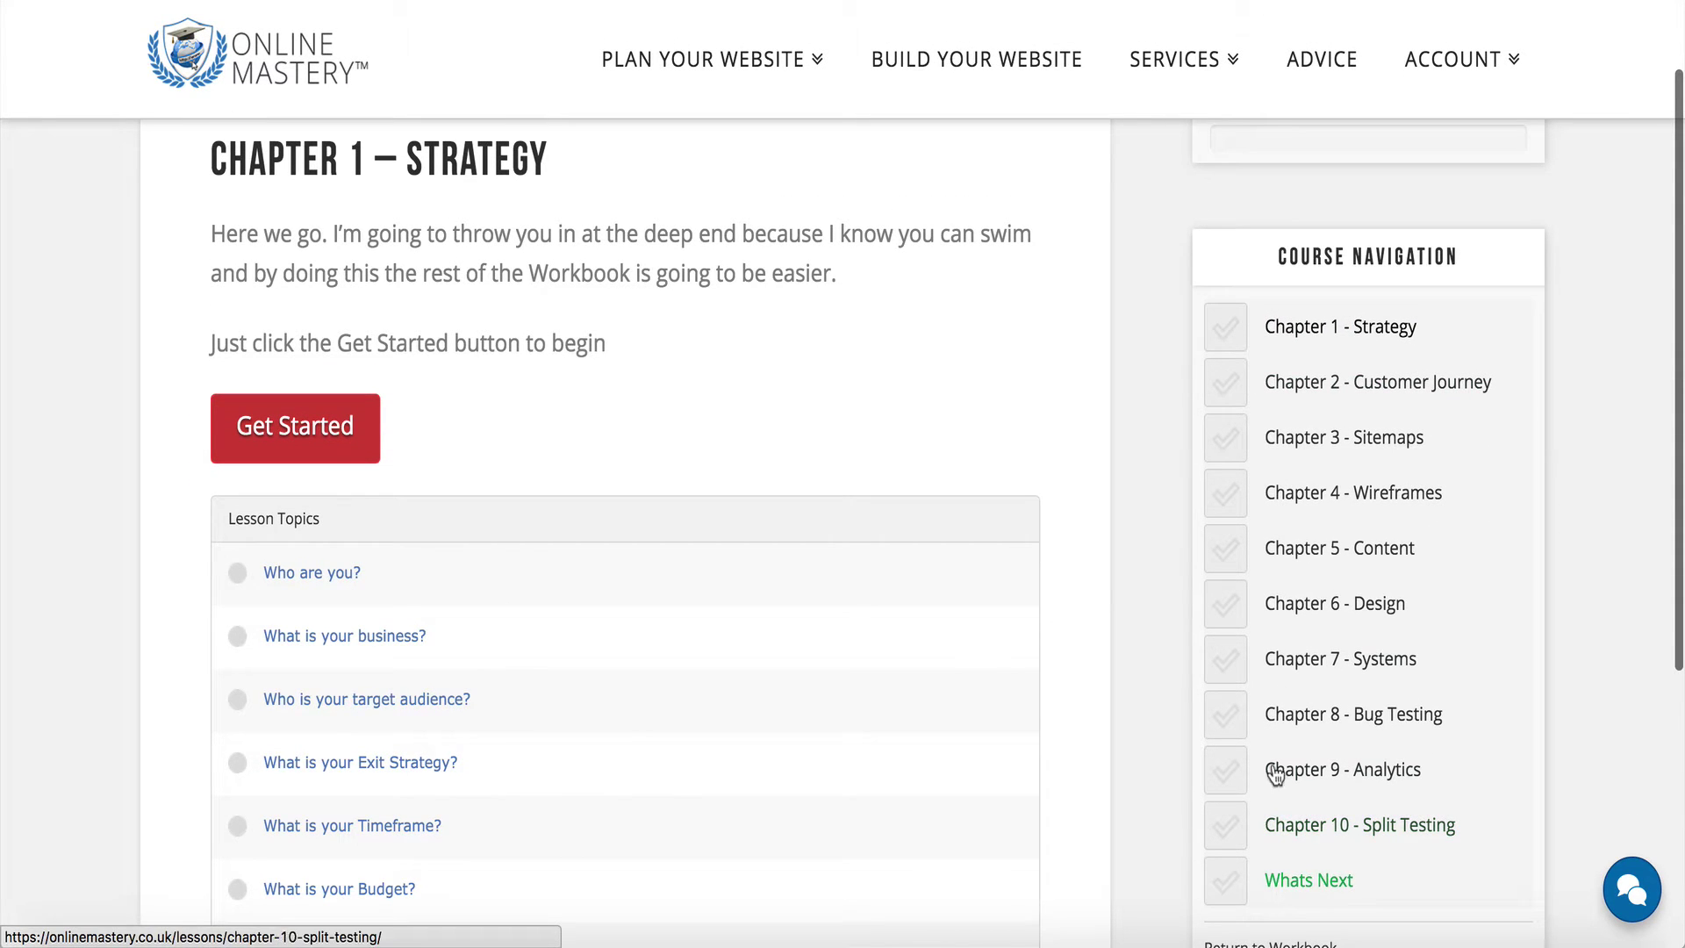
# - Show and hide Chapter 2 – Customer Journey topics, then reopen and collapse Chapter 1
pyautogui.click(1226, 381)
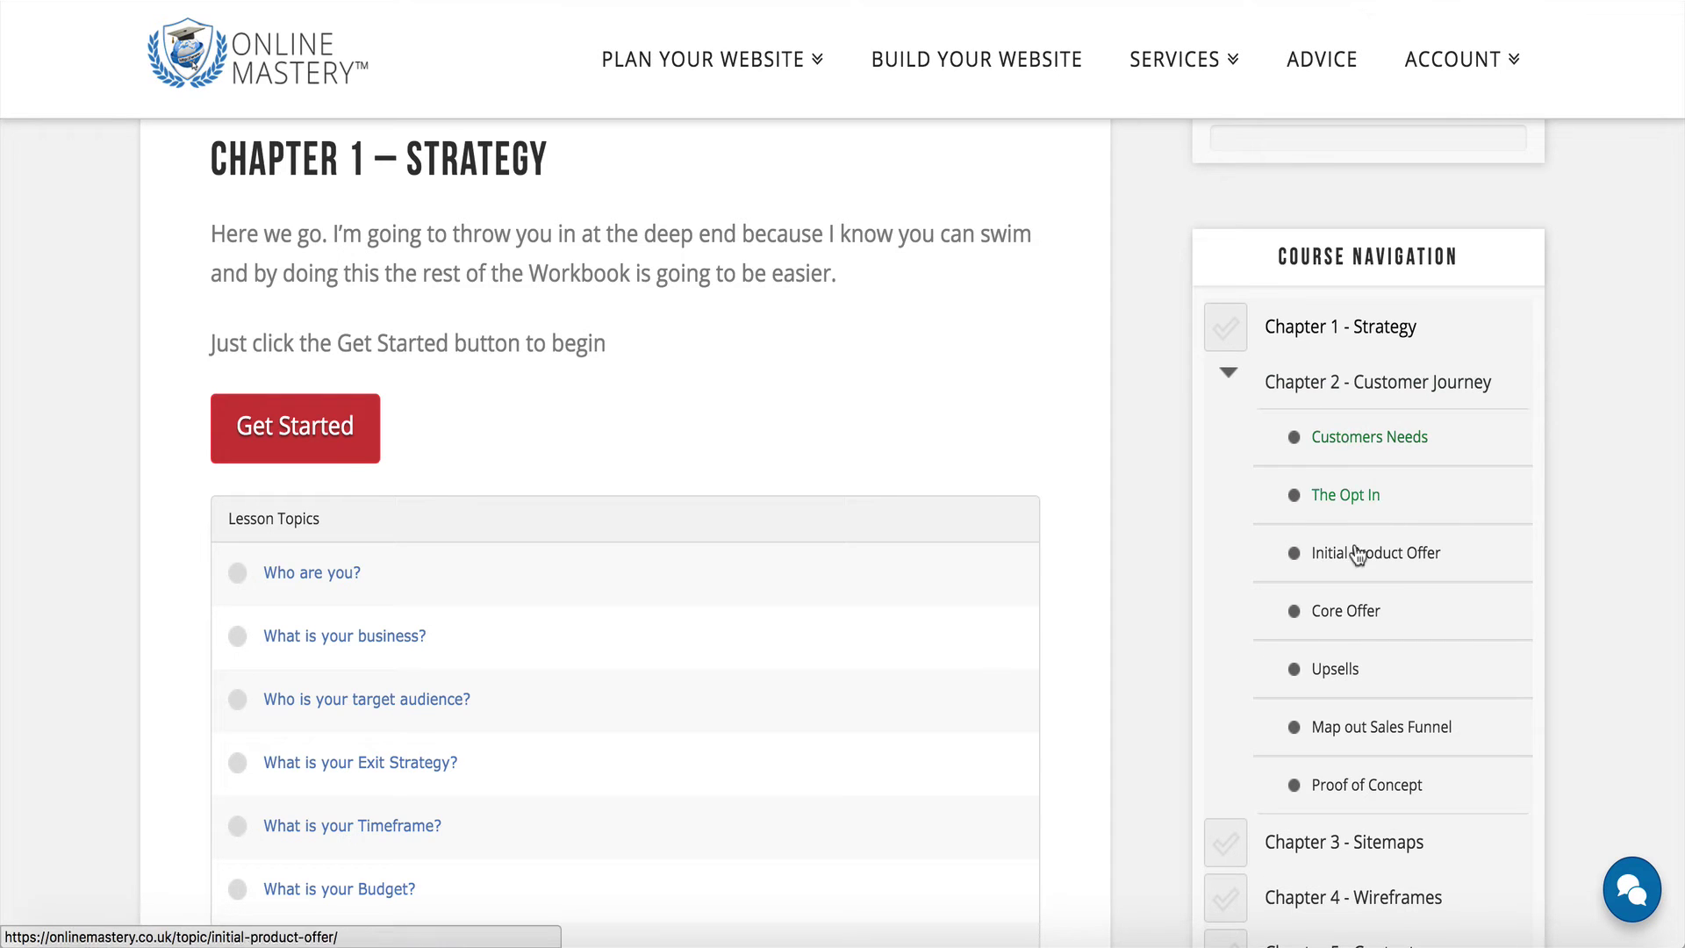
pyautogui.click(1229, 370)
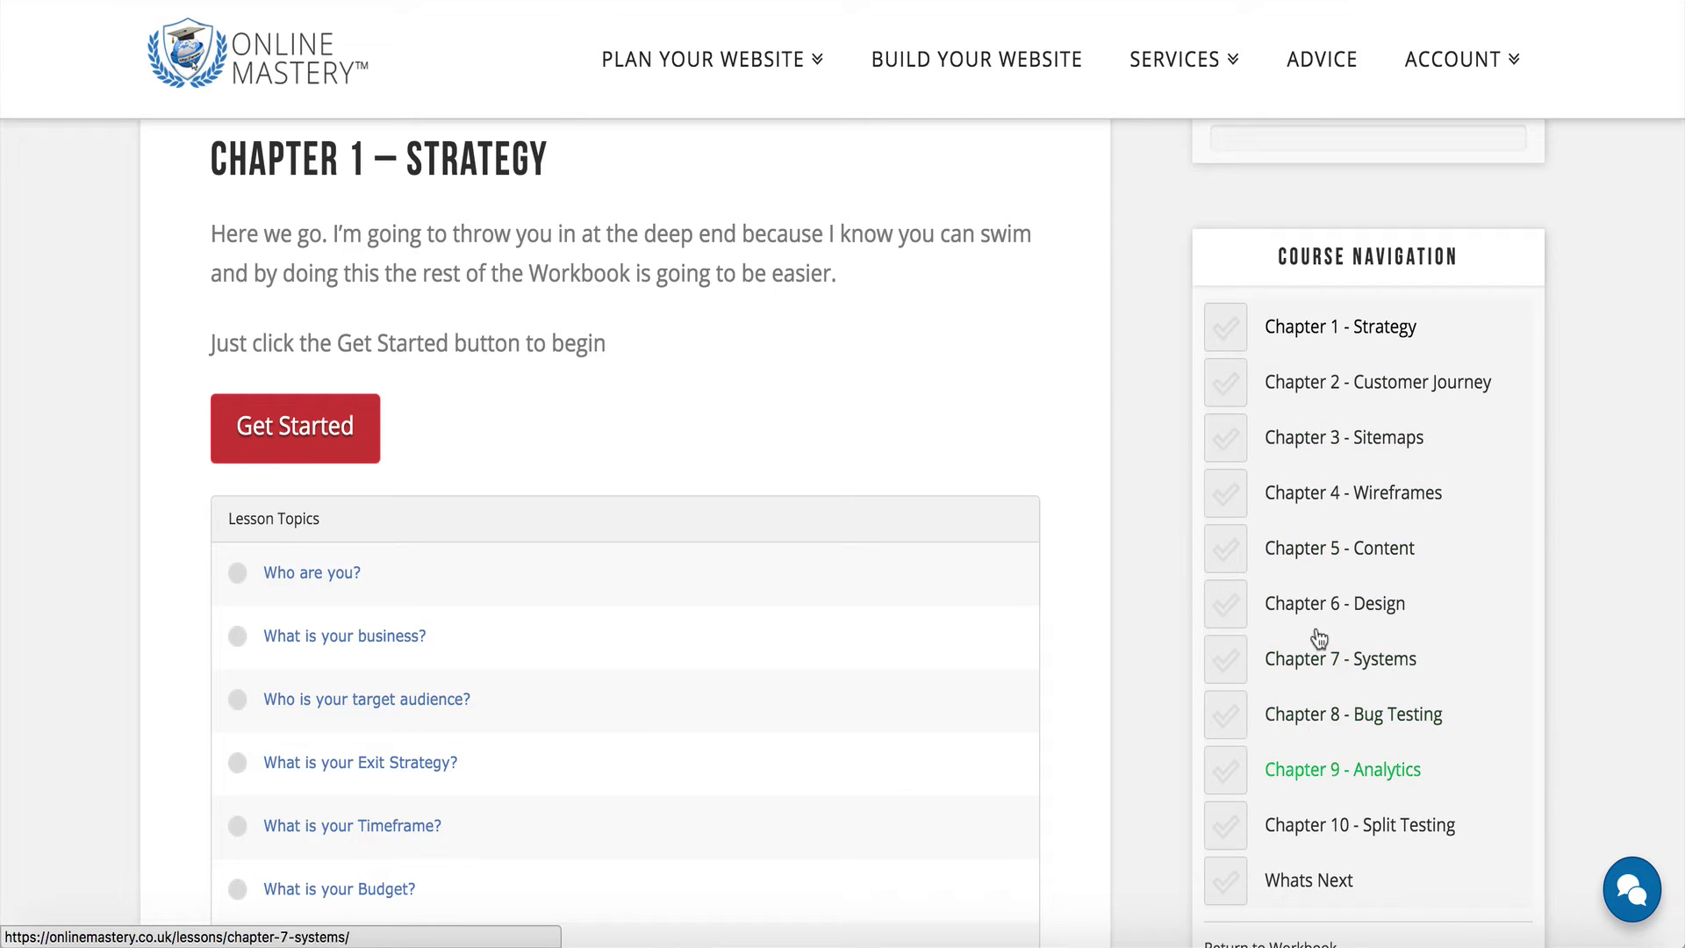
pyautogui.click(1232, 323)
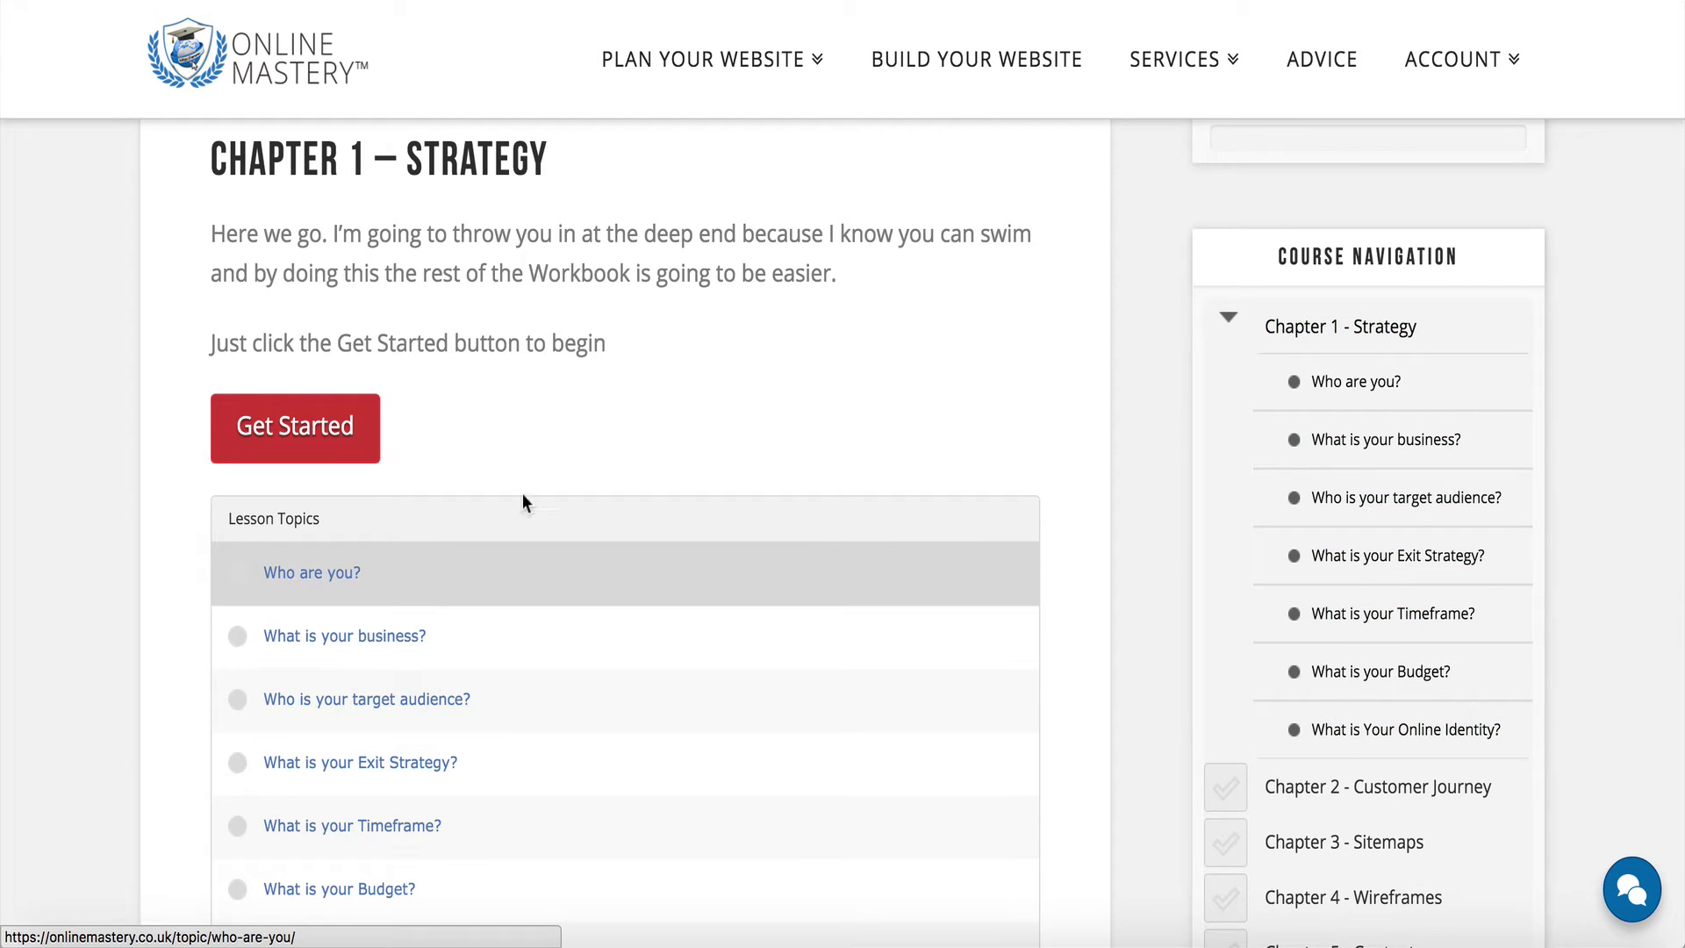
pyautogui.scroll(3, 1141, 464)
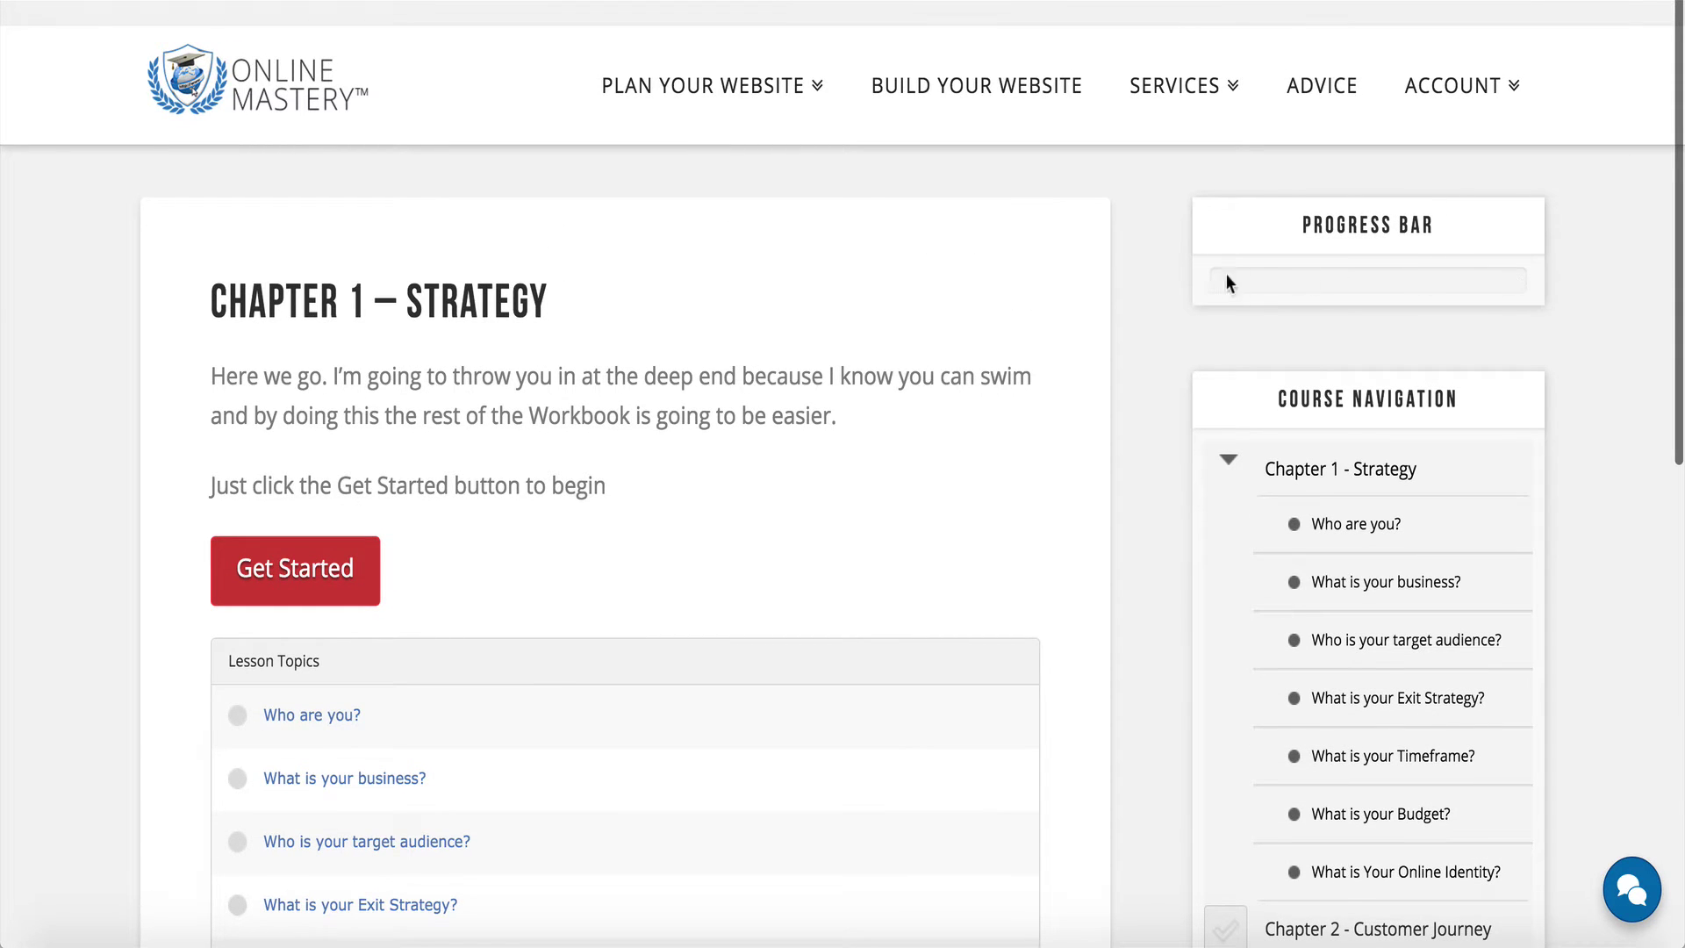
pyautogui.scroll(-10, 1161, 402)
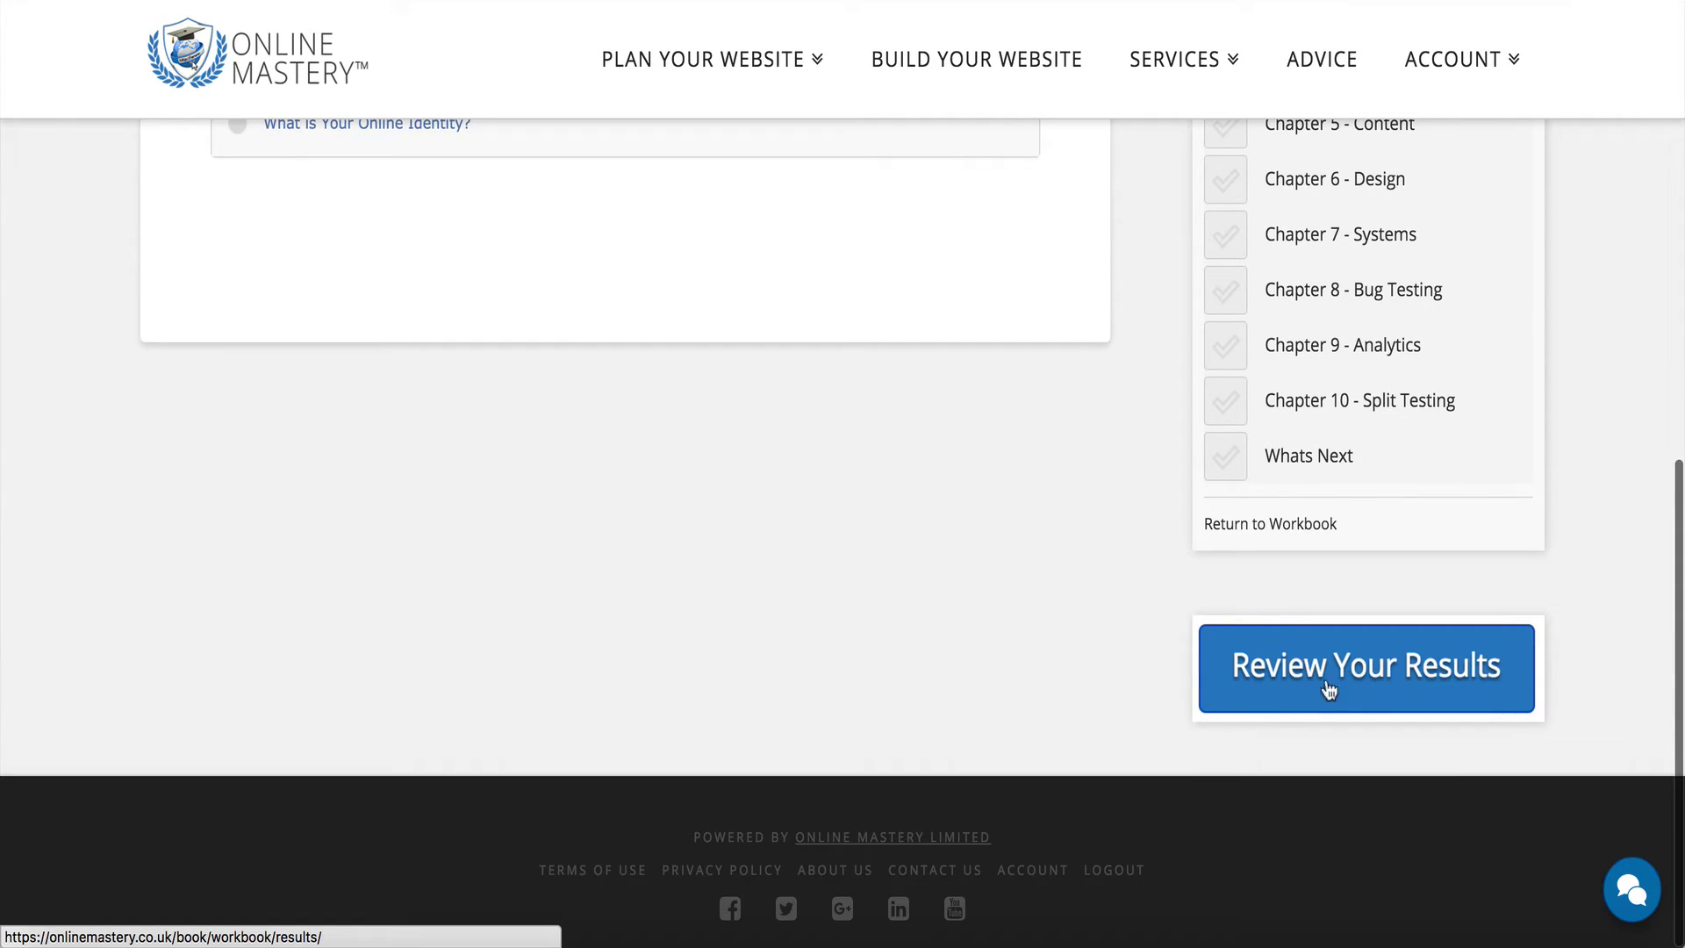
pyautogui.scroll(10, 1155, 468)
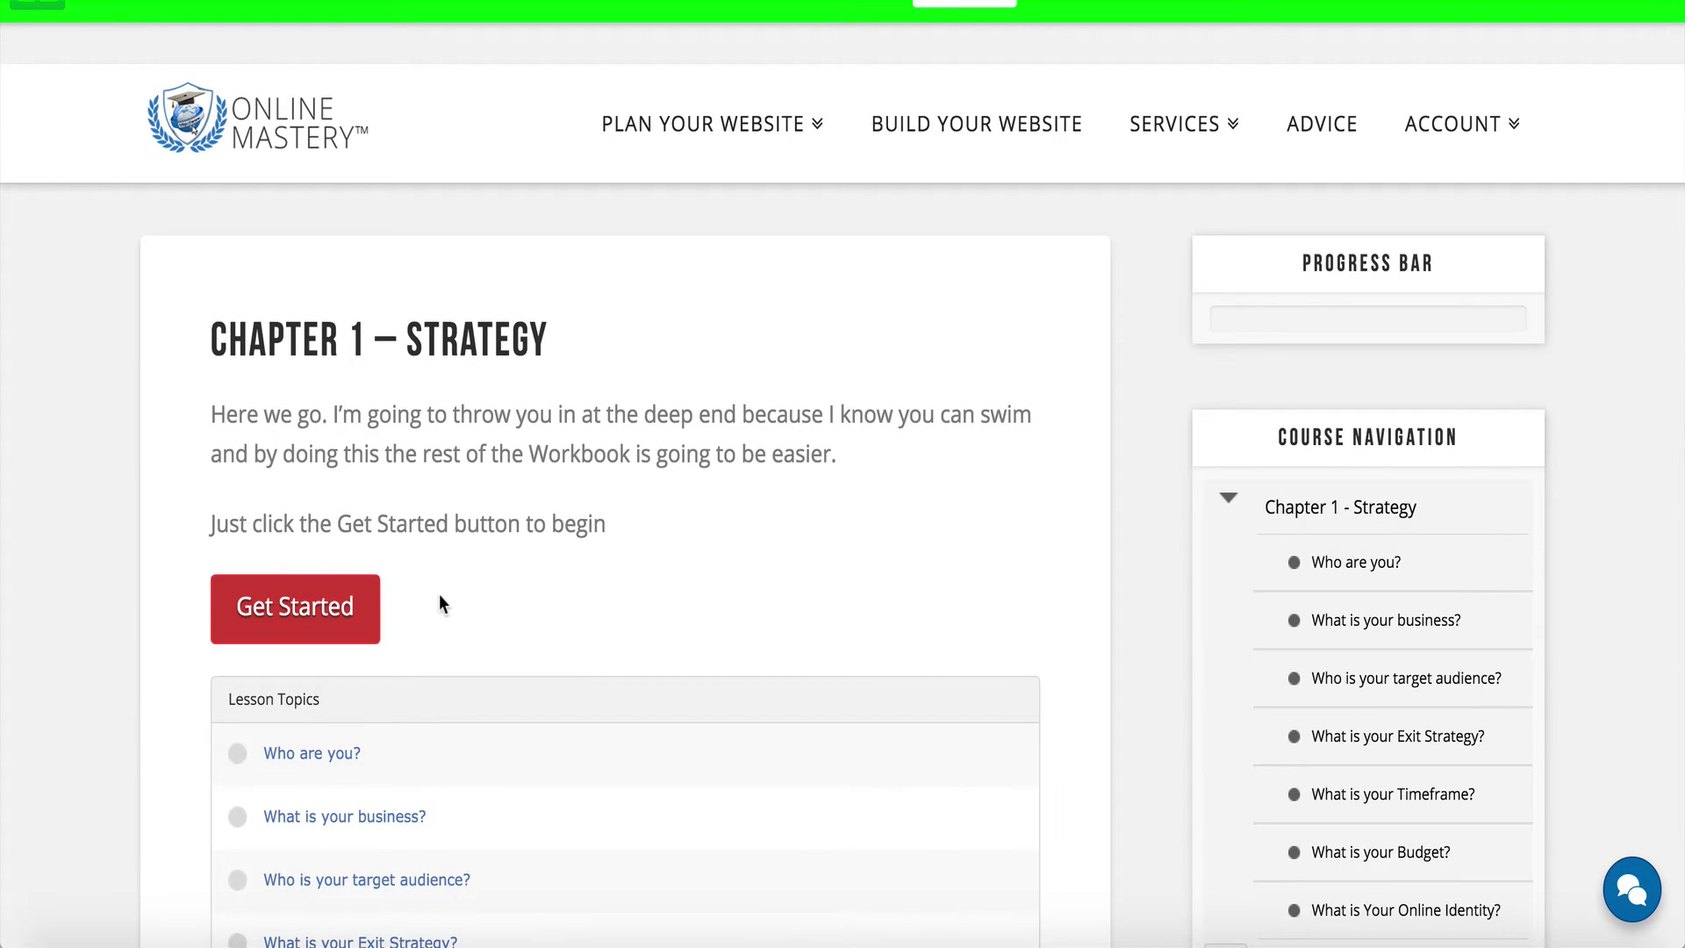
pyautogui.click(1228, 497)
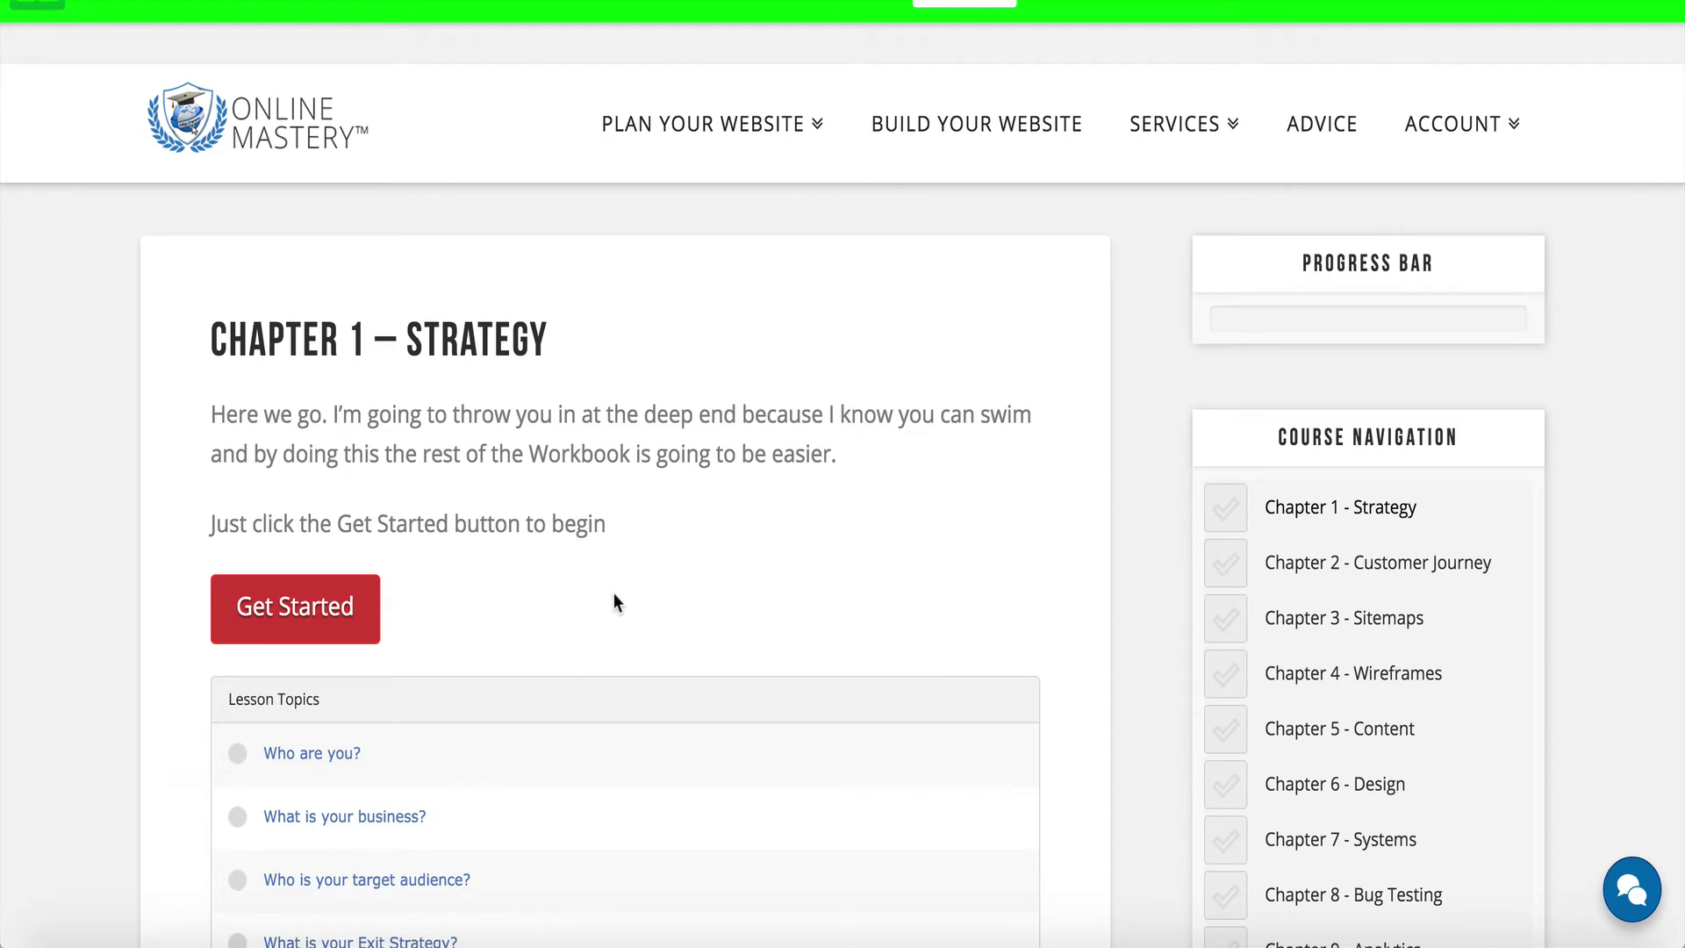
# - Open the Who are you? topic and scroll through its questions
pyautogui.click(301, 614)
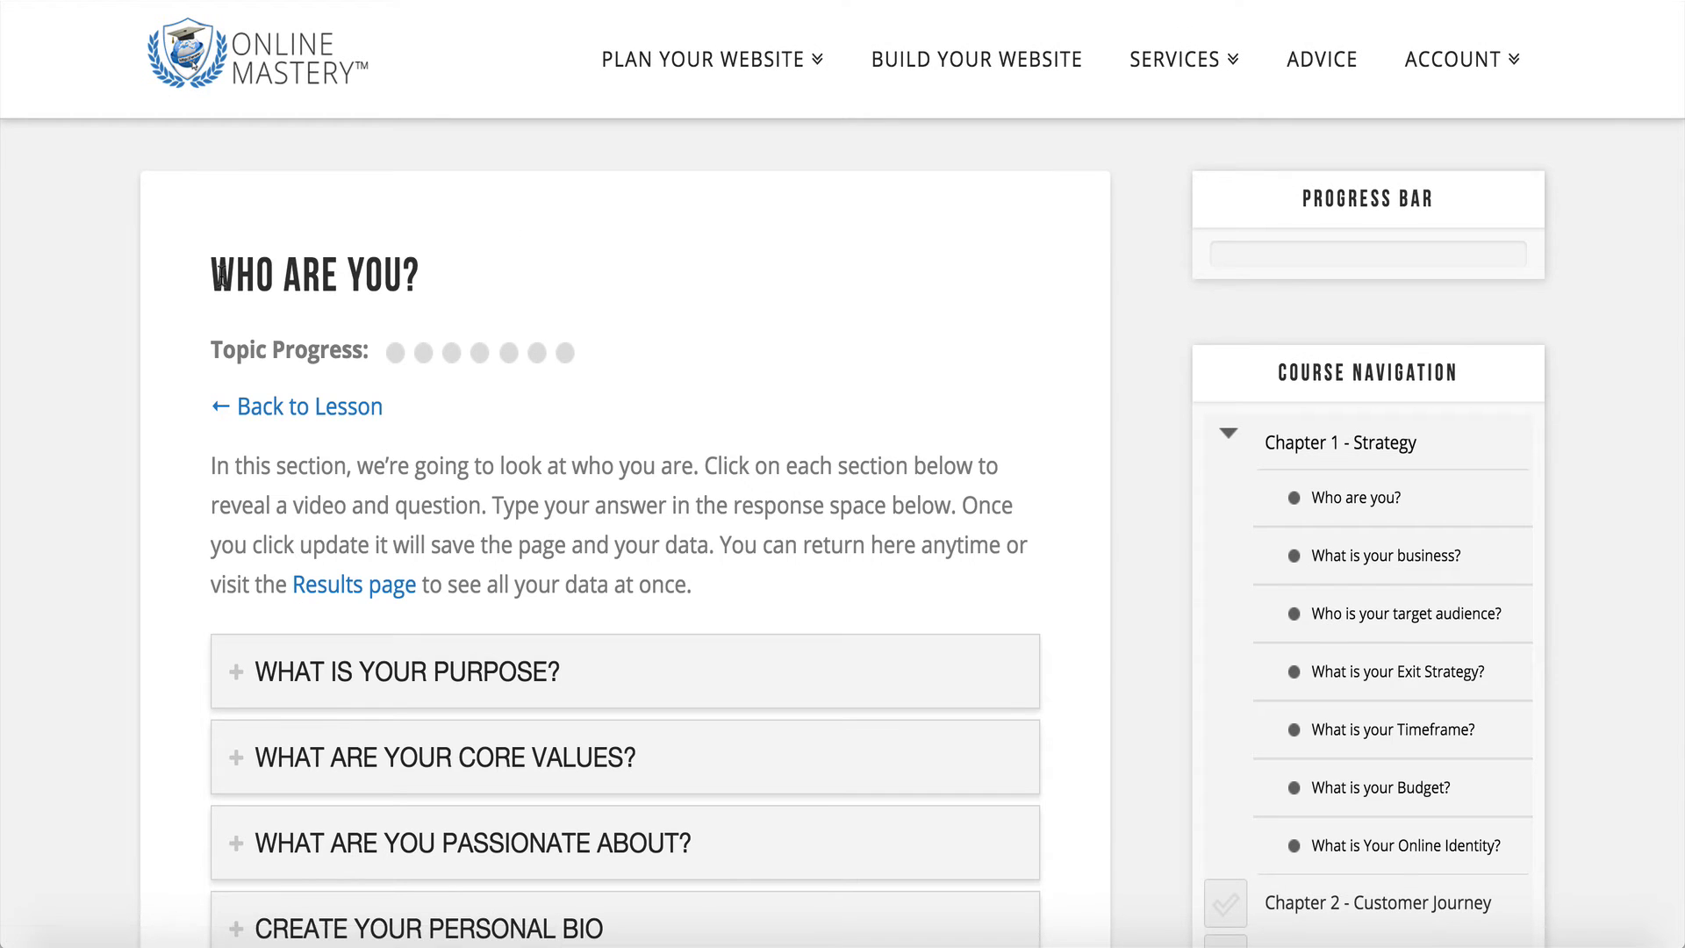
pyautogui.moveTo(217, 275); pyautogui.dragTo(454, 269)
pyautogui.click(534, 266)
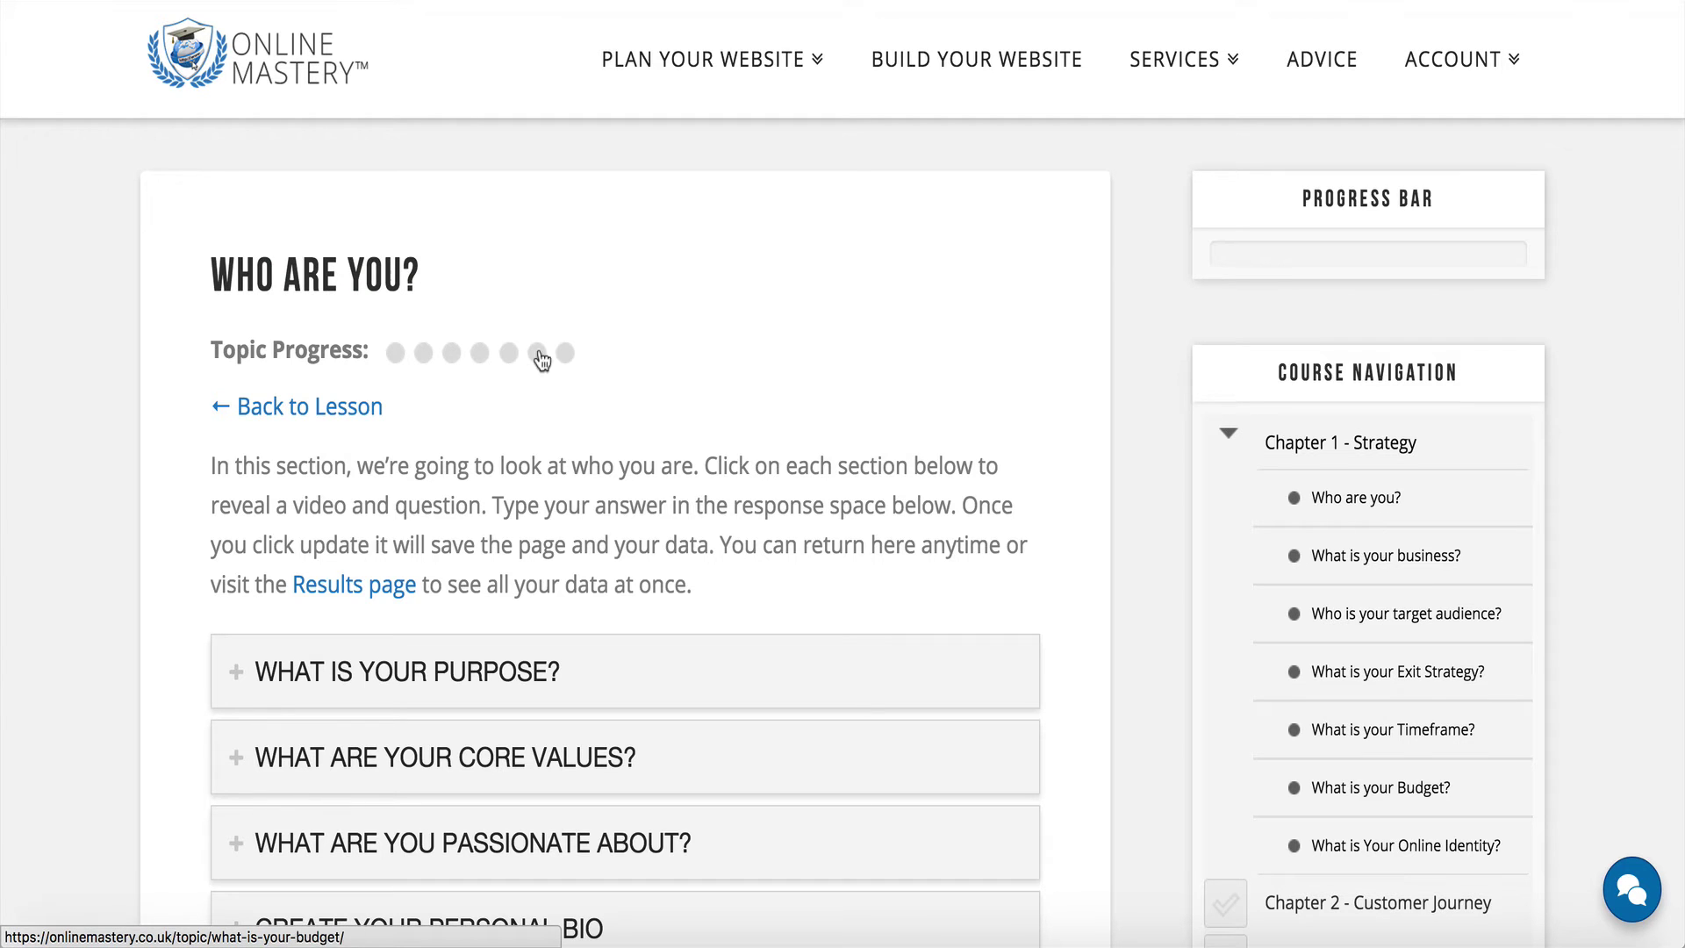
pyautogui.scroll(-1, 619, 360)
pyautogui.scroll(-2, 620, 364)
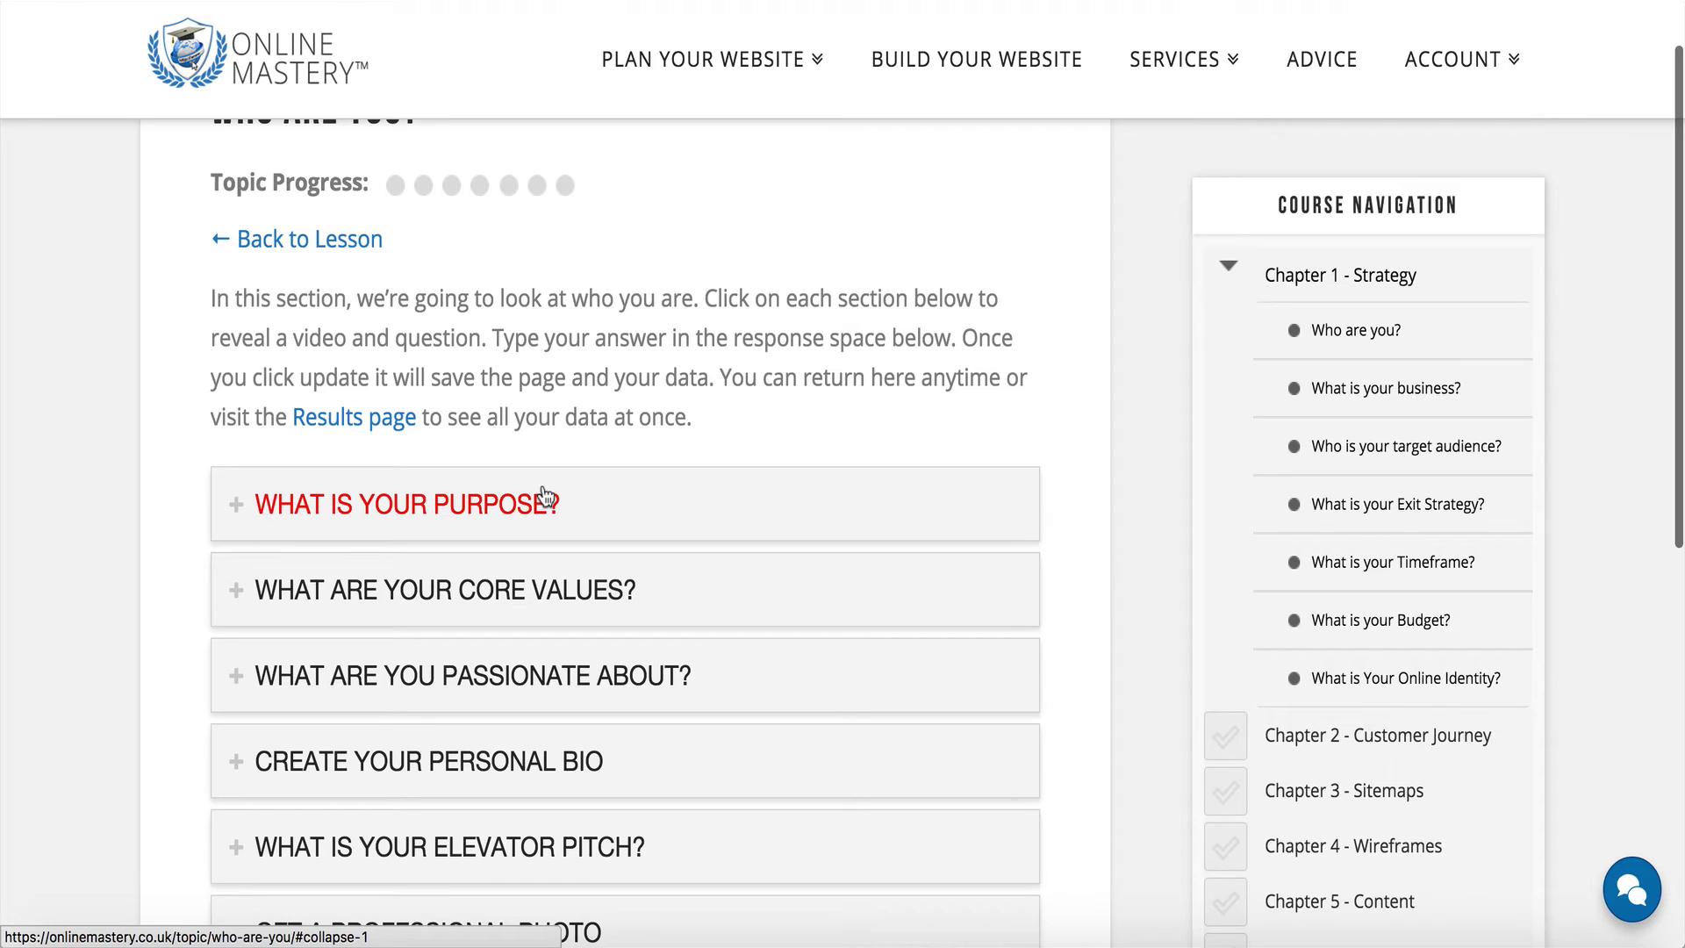
pyautogui.scroll(-5, 544, 497)
# - Expand the What is your purpose? and What are your core values? questions
pyautogui.click(542, 273)
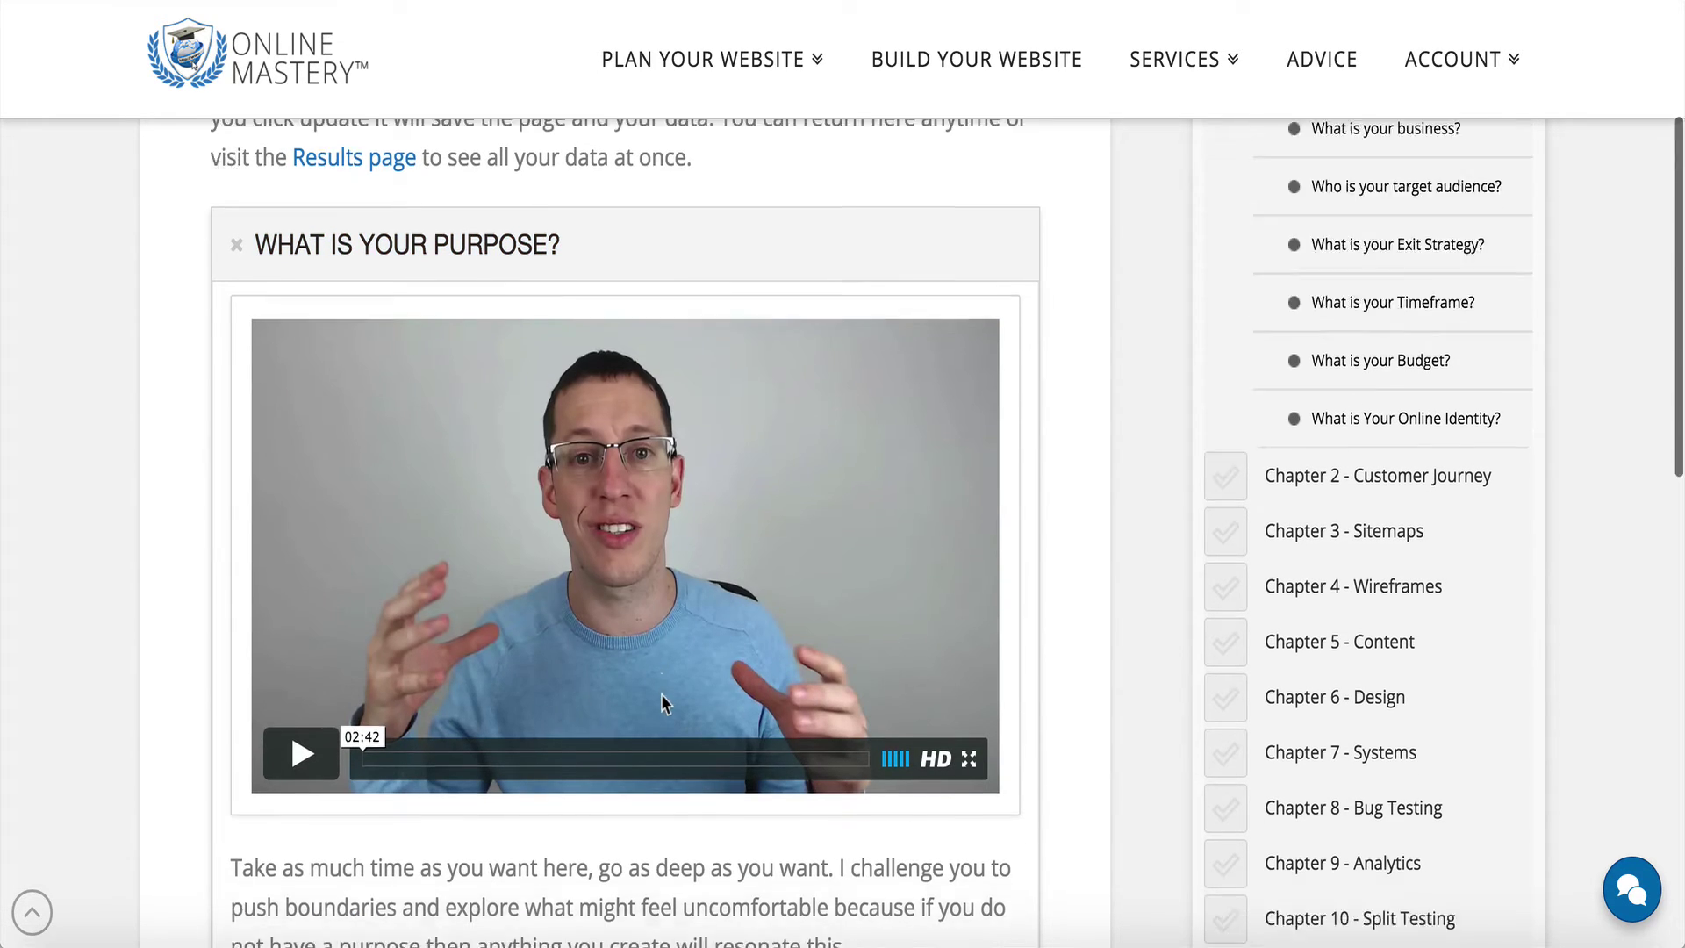
pyautogui.scroll(-5, 661, 694)
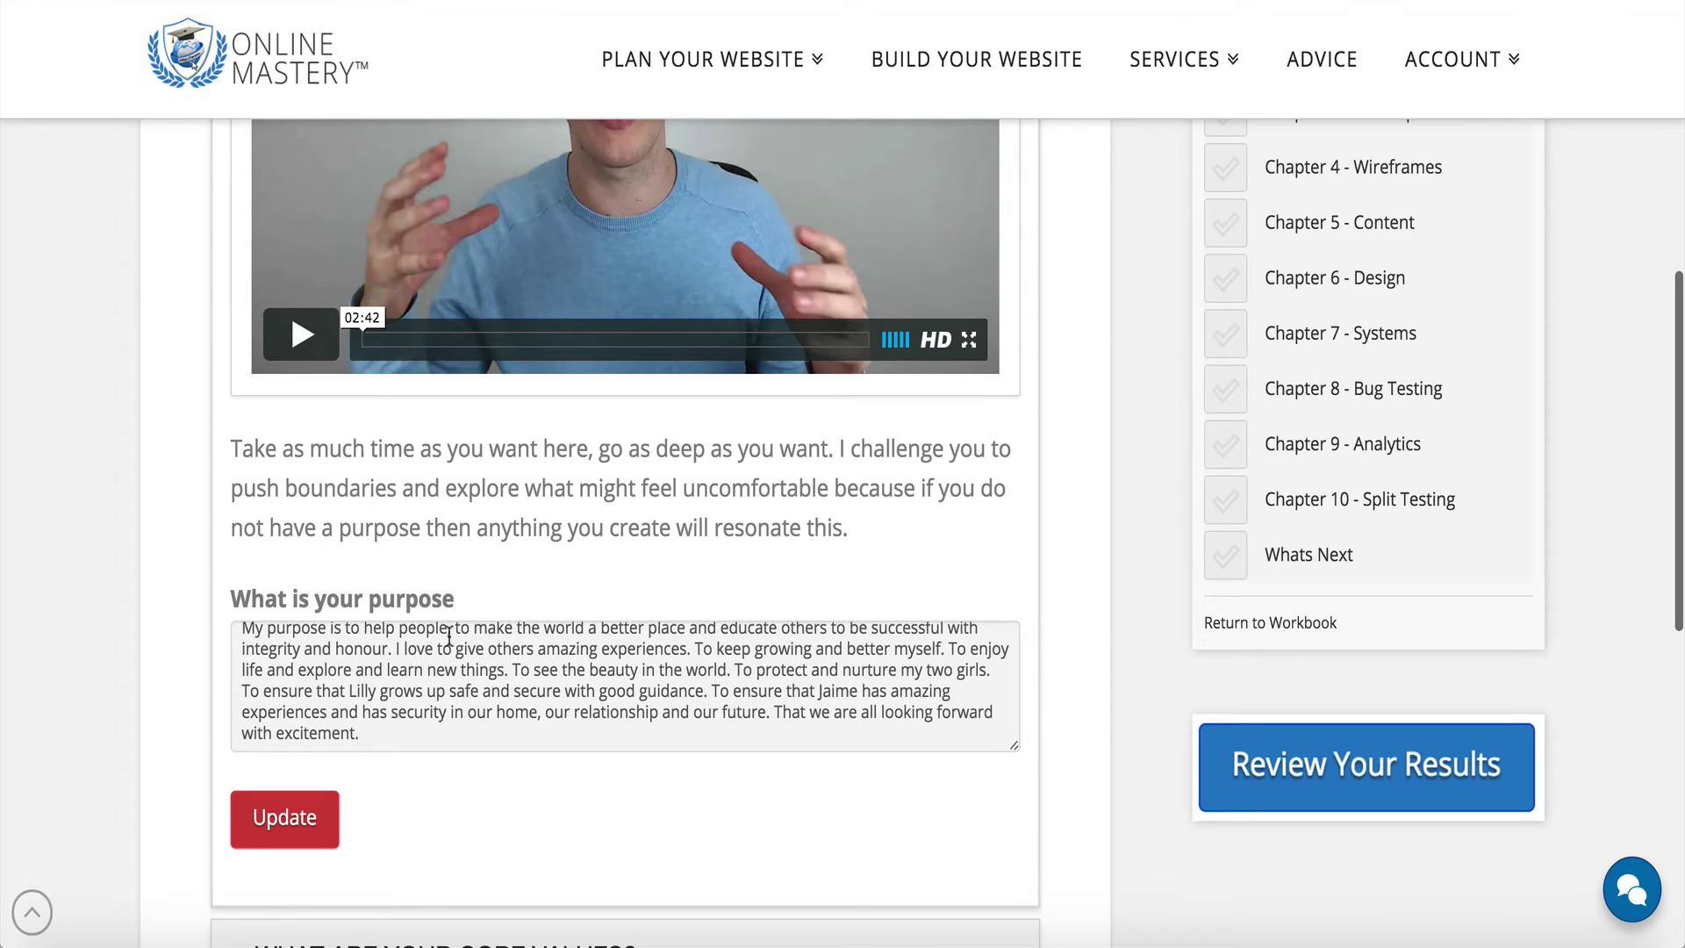
pyautogui.scroll(-8, 438, 640)
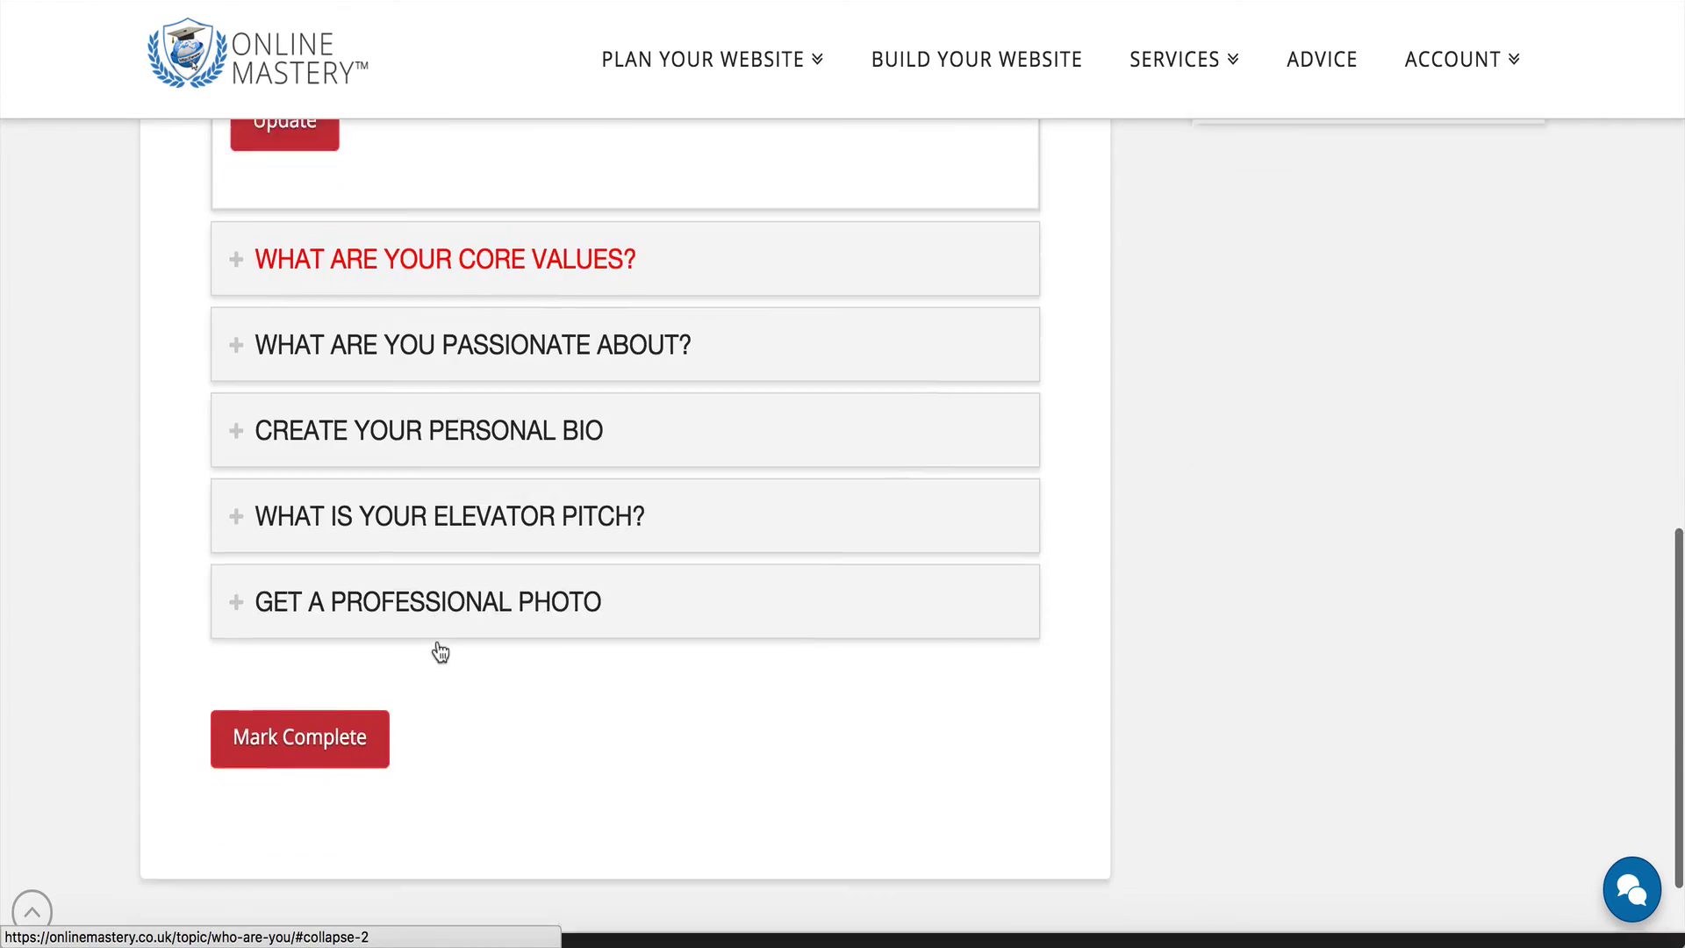
pyautogui.scroll(4, 439, 650)
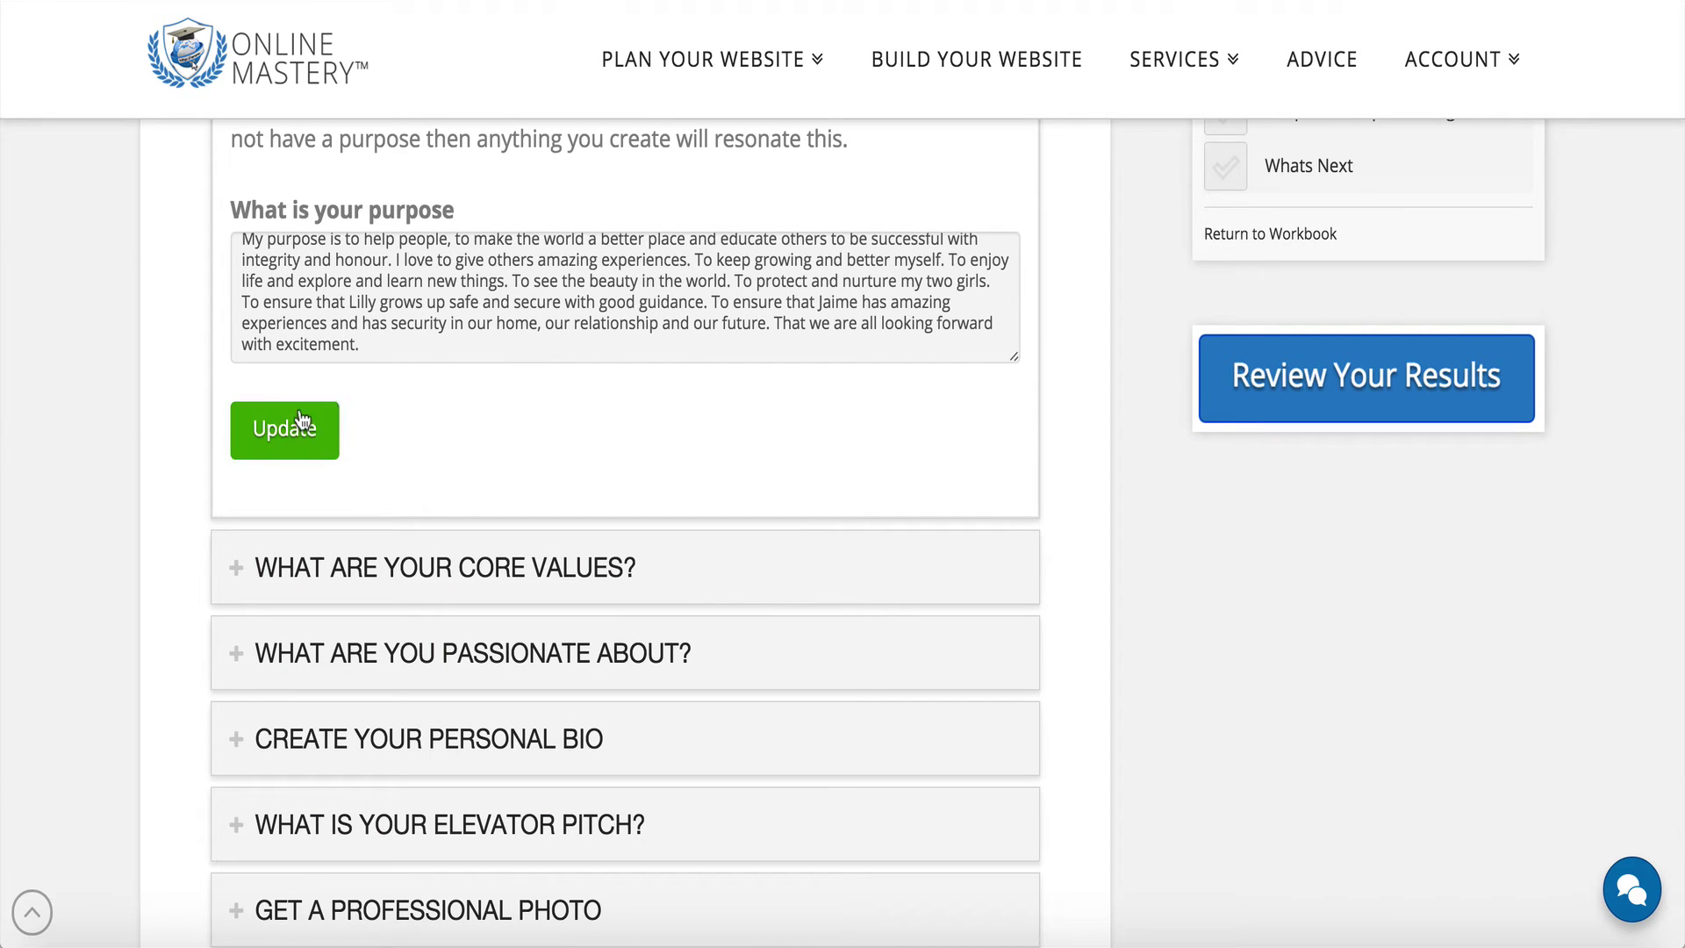
pyautogui.click(414, 575)
pyautogui.scroll(-10, 413, 571)
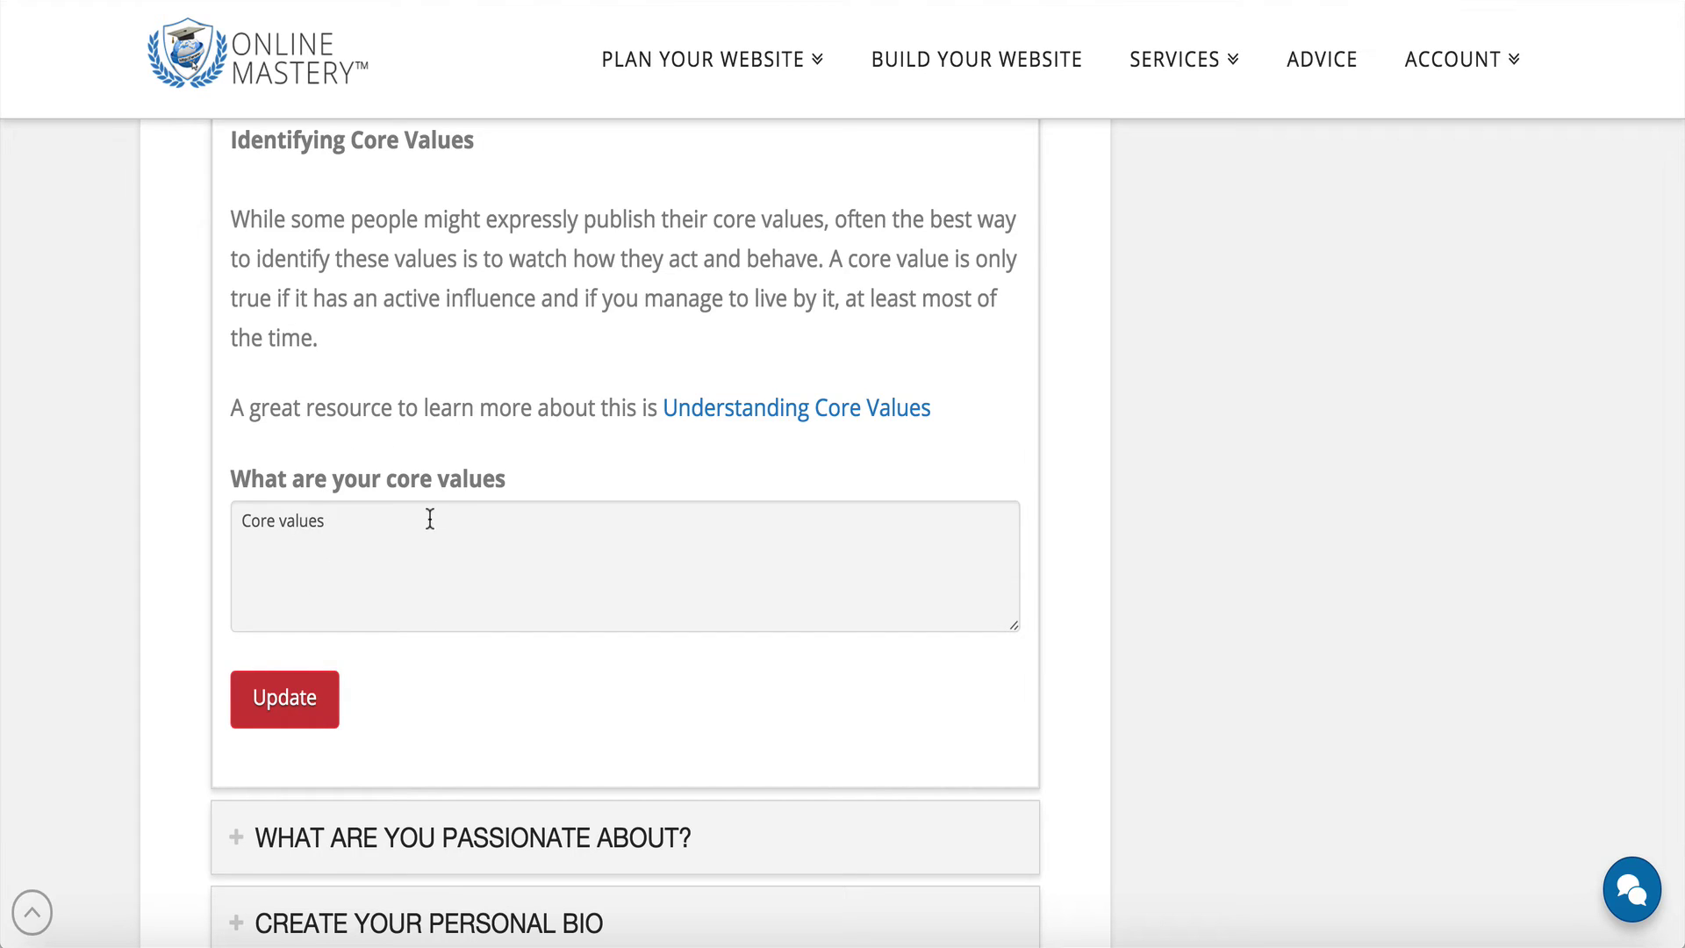
pyautogui.scroll(-5, 430, 519)
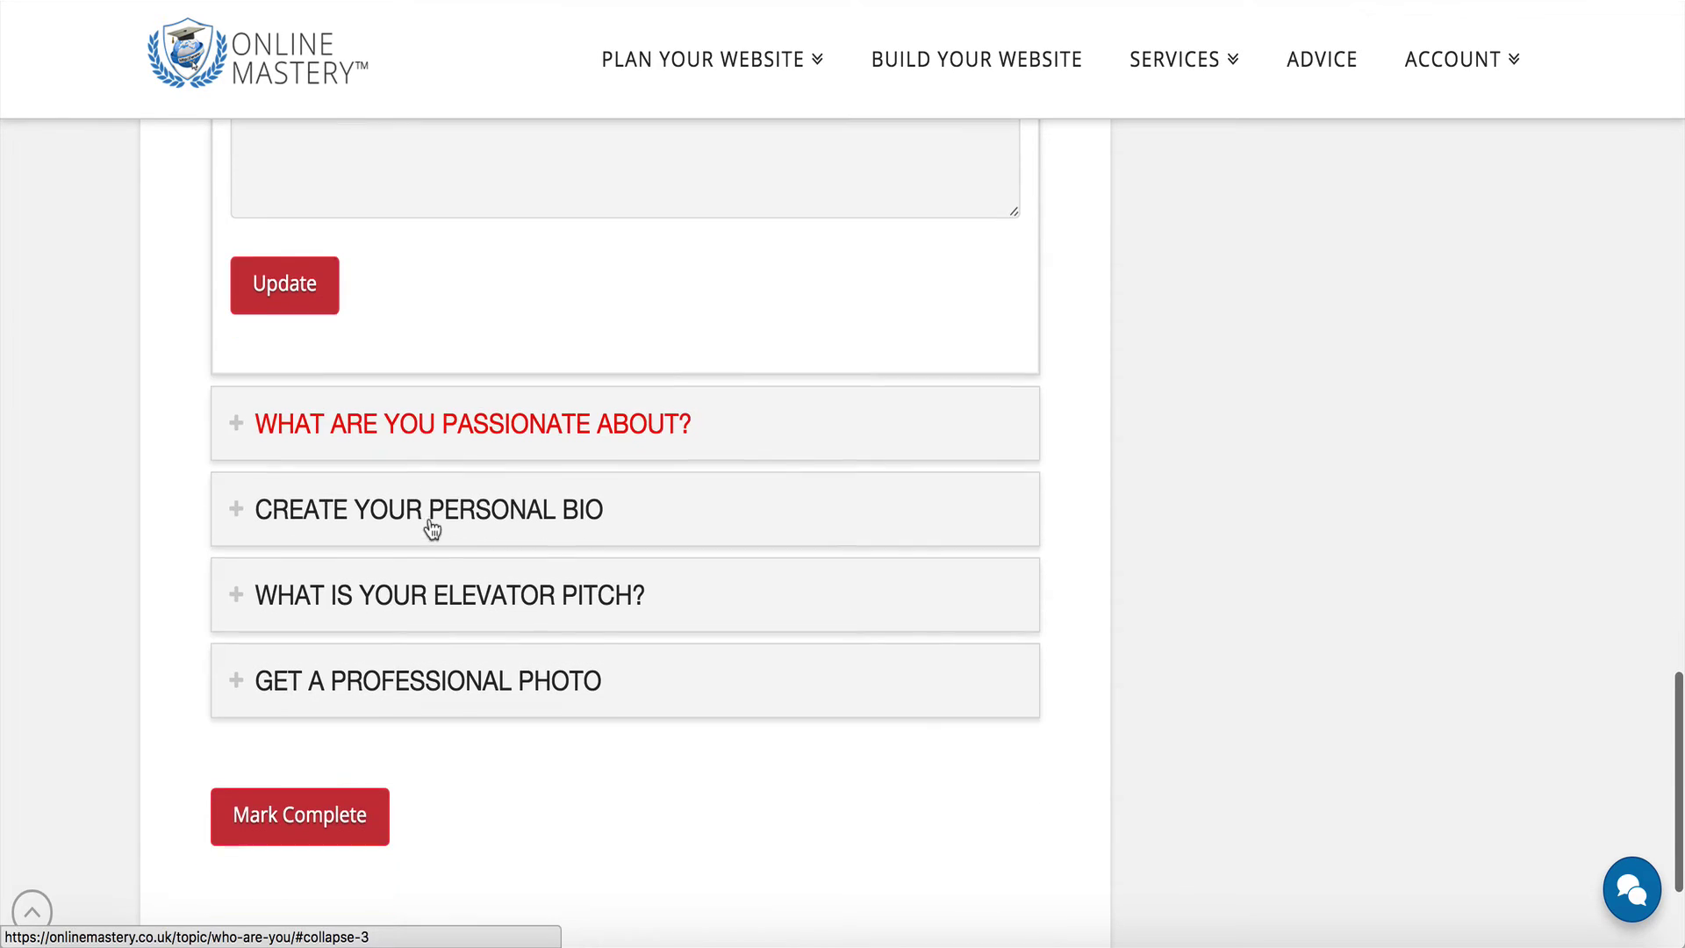
# - Review the What are you passionate about? answer and mark Who are you? complete
pyautogui.click(404, 395)
pyautogui.scroll(-6, 406, 645)
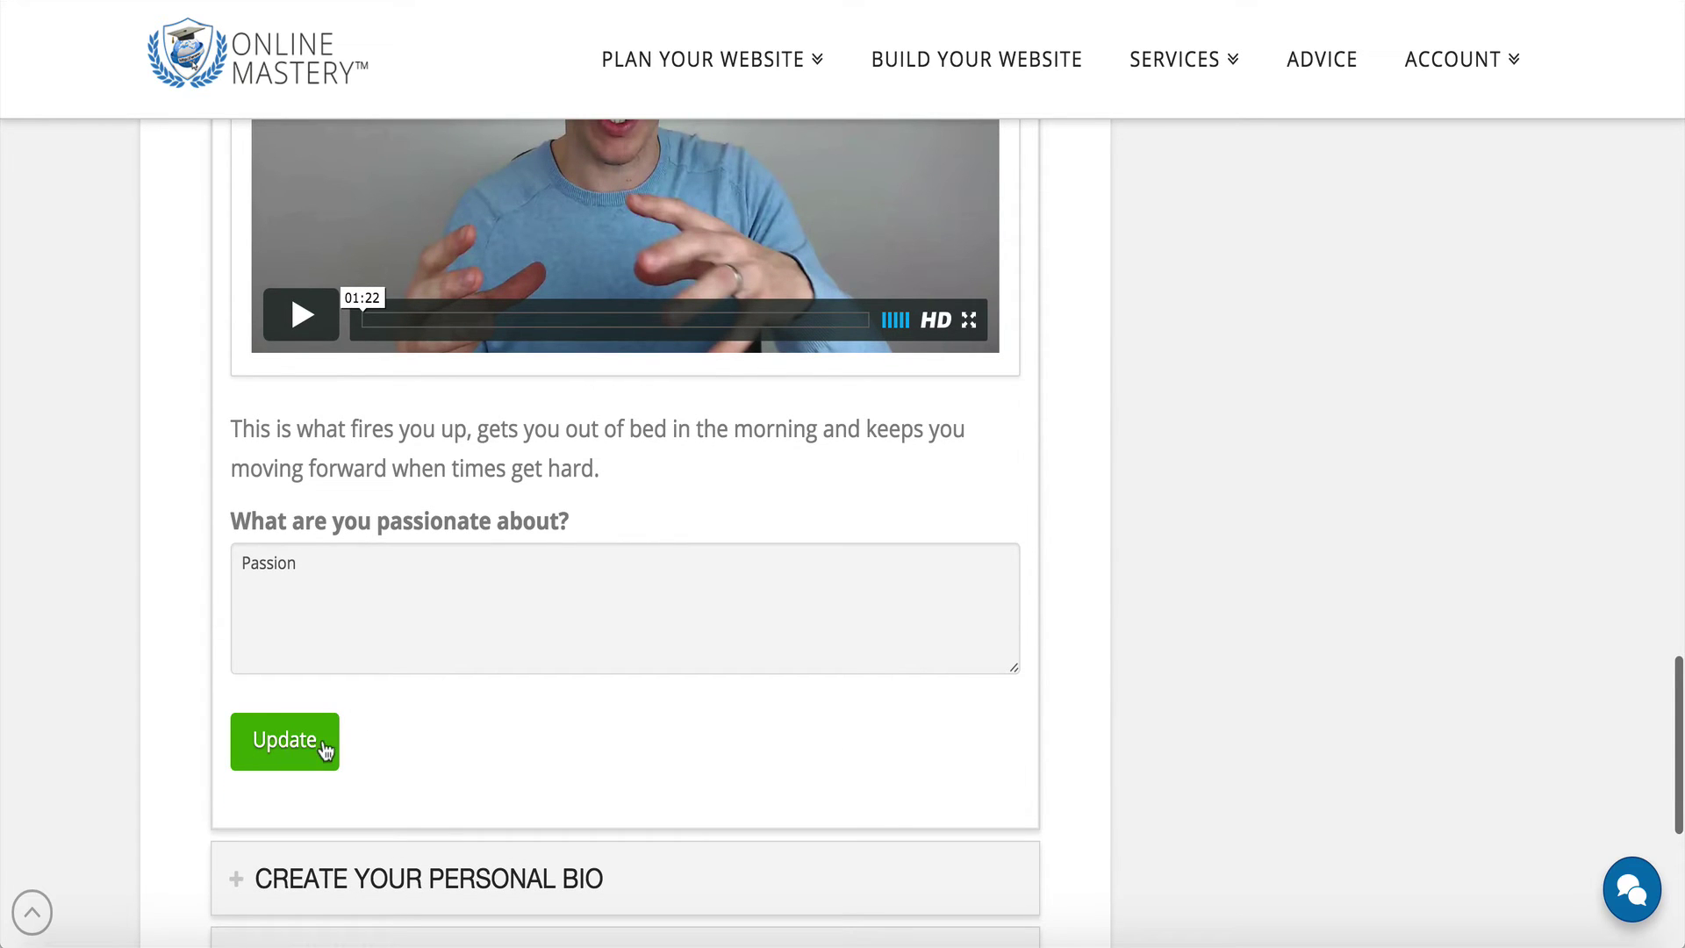
pyautogui.scroll(-7, 361, 631)
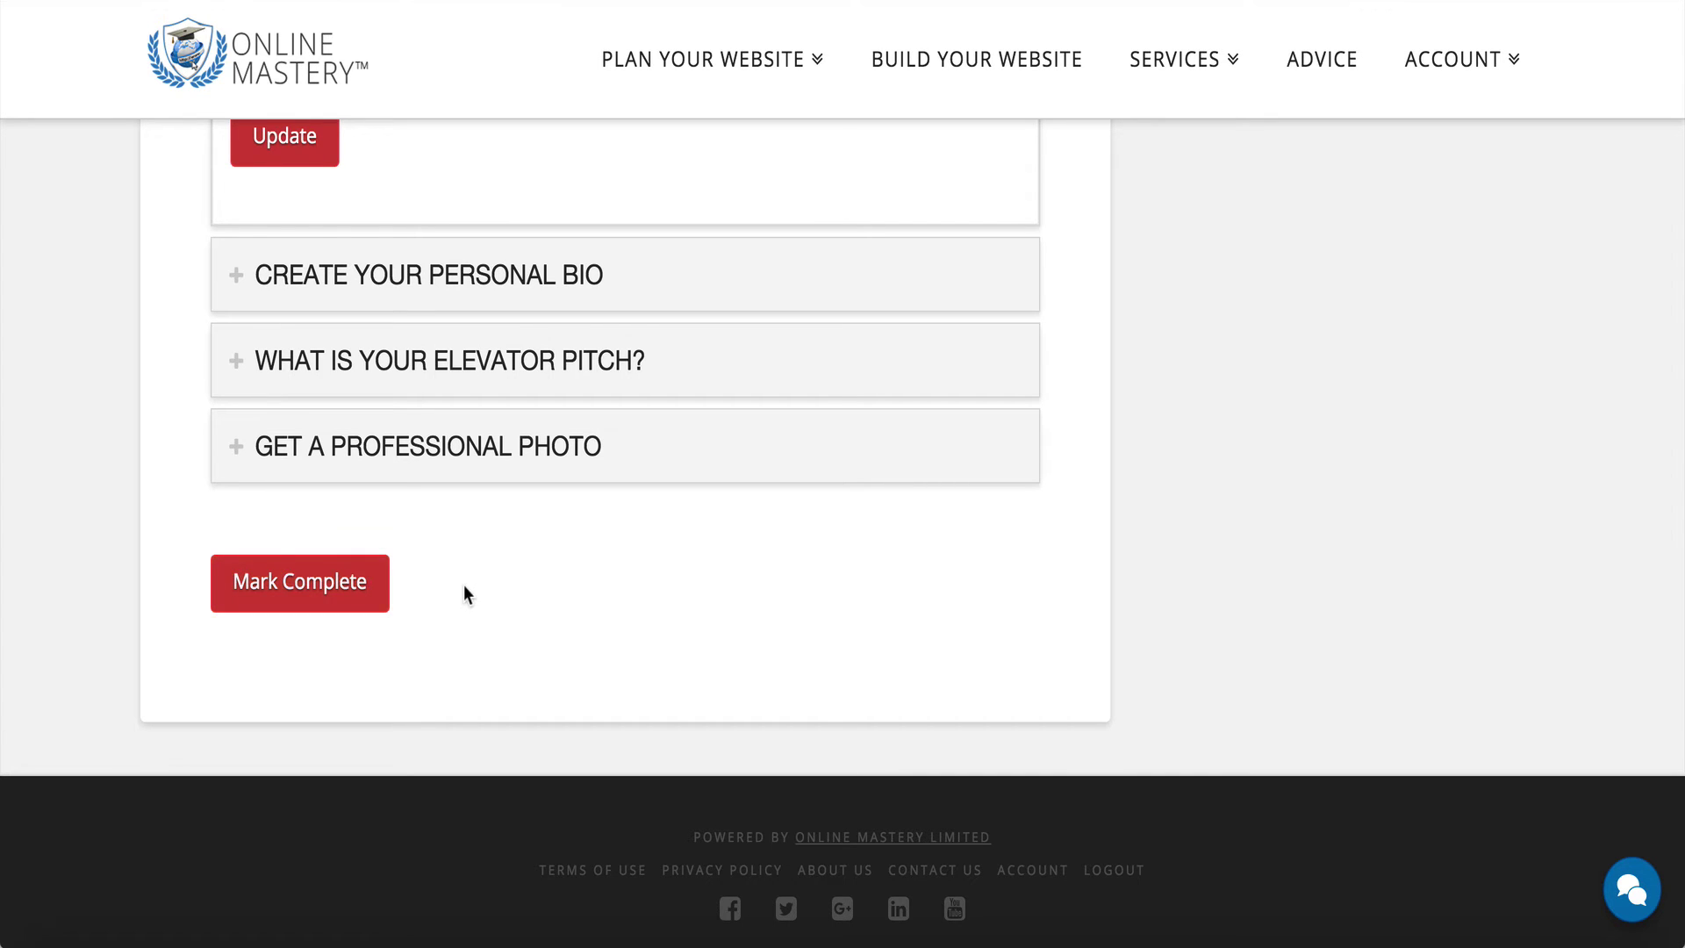
pyautogui.click(295, 592)
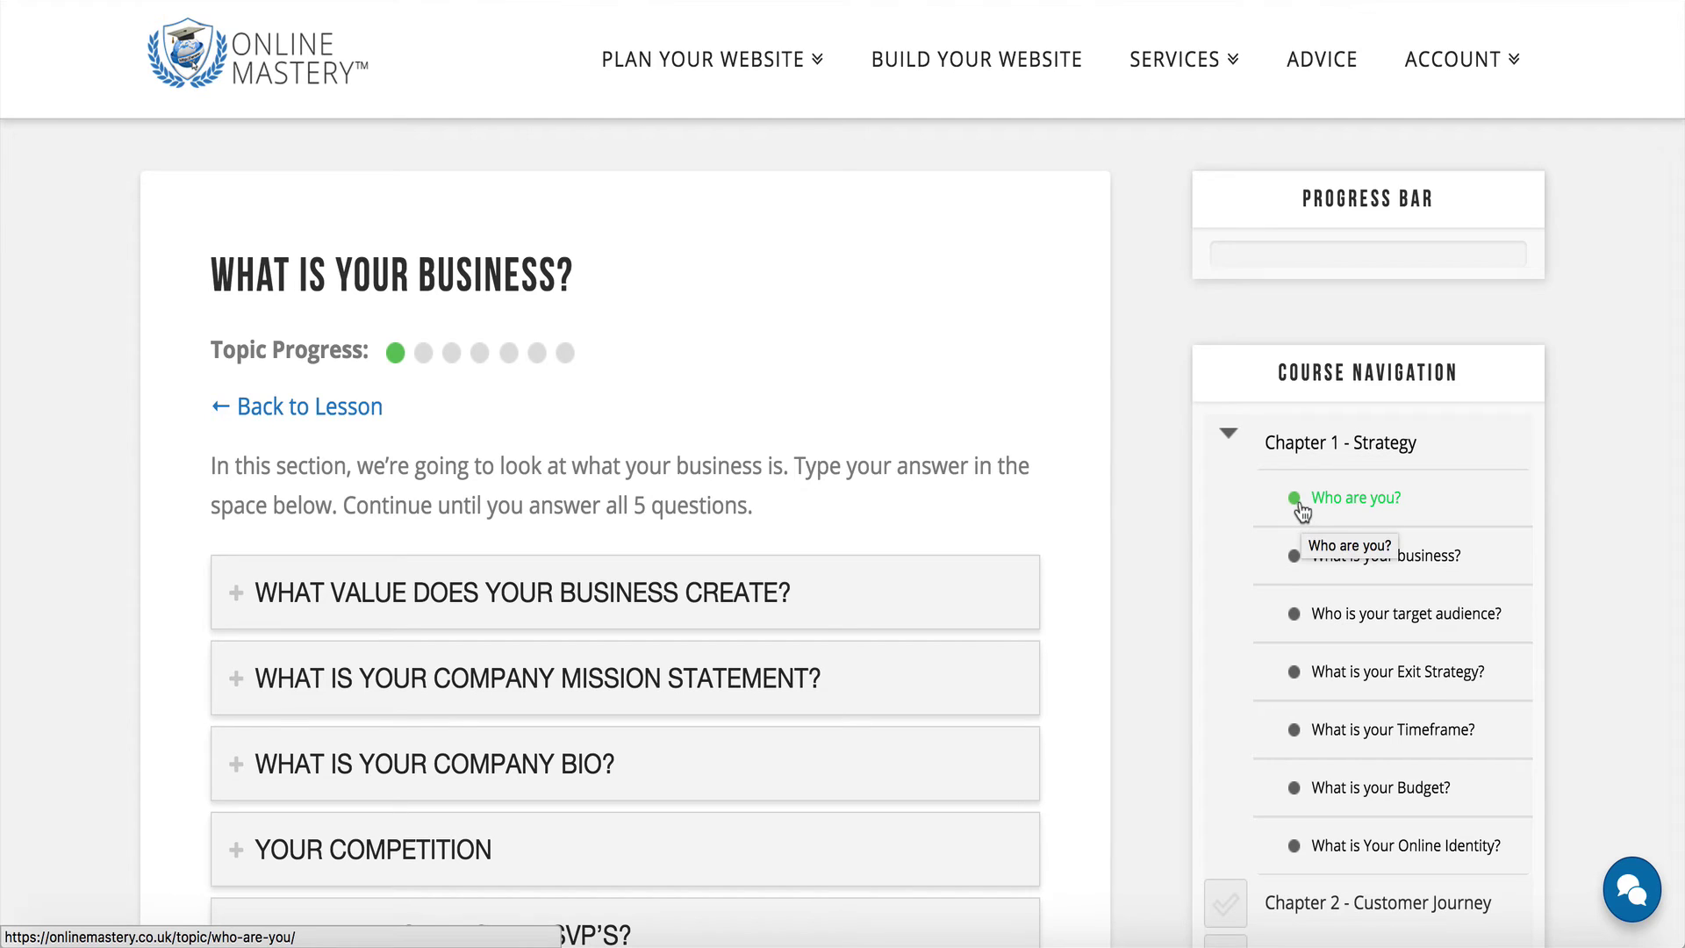
# - Collapse Chapter 1 in Course Navigation and open Review Your Results
pyautogui.moveTo(1264, 246)
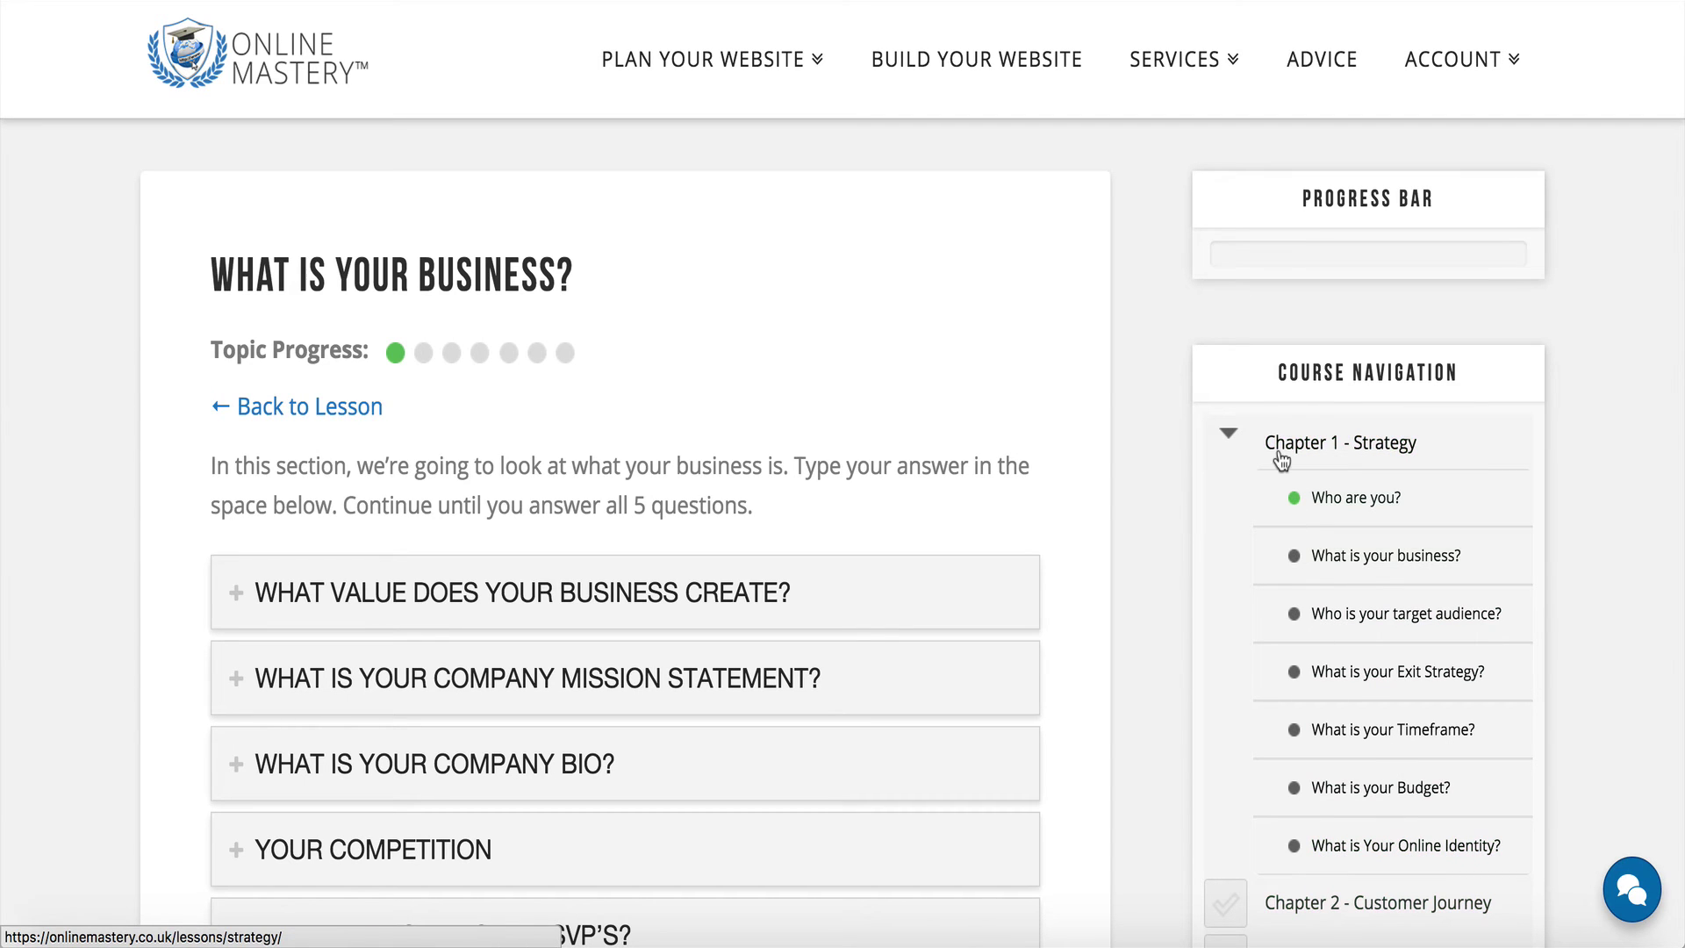
pyautogui.click(1229, 439)
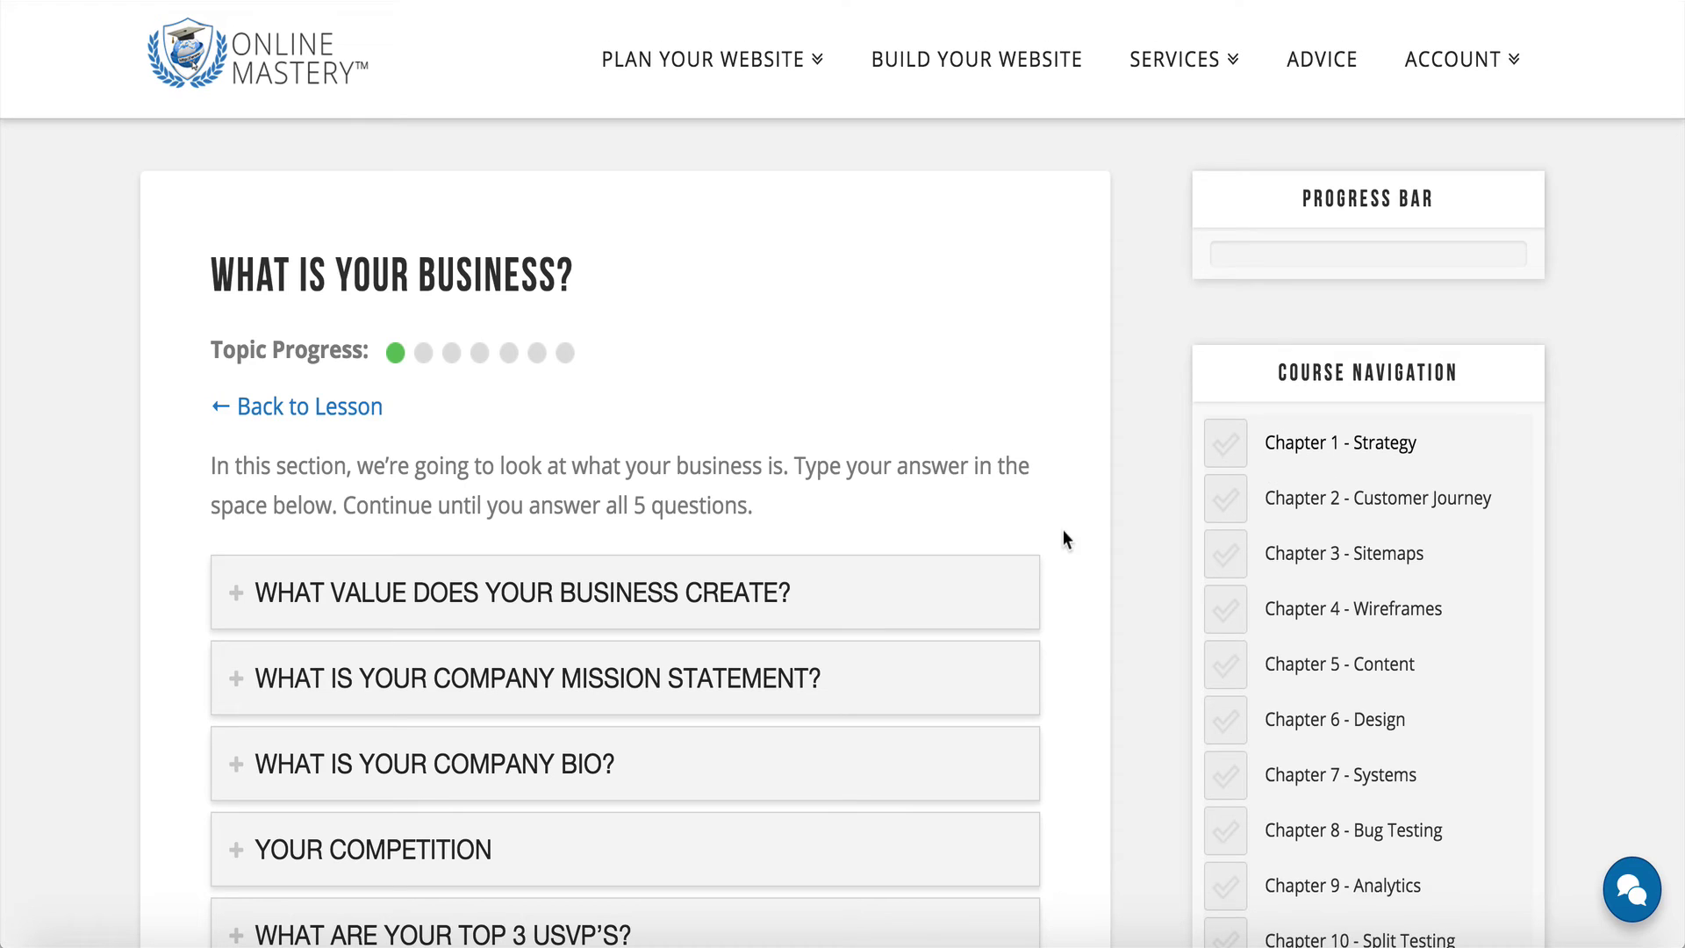
pyautogui.scroll(-4, 1162, 690)
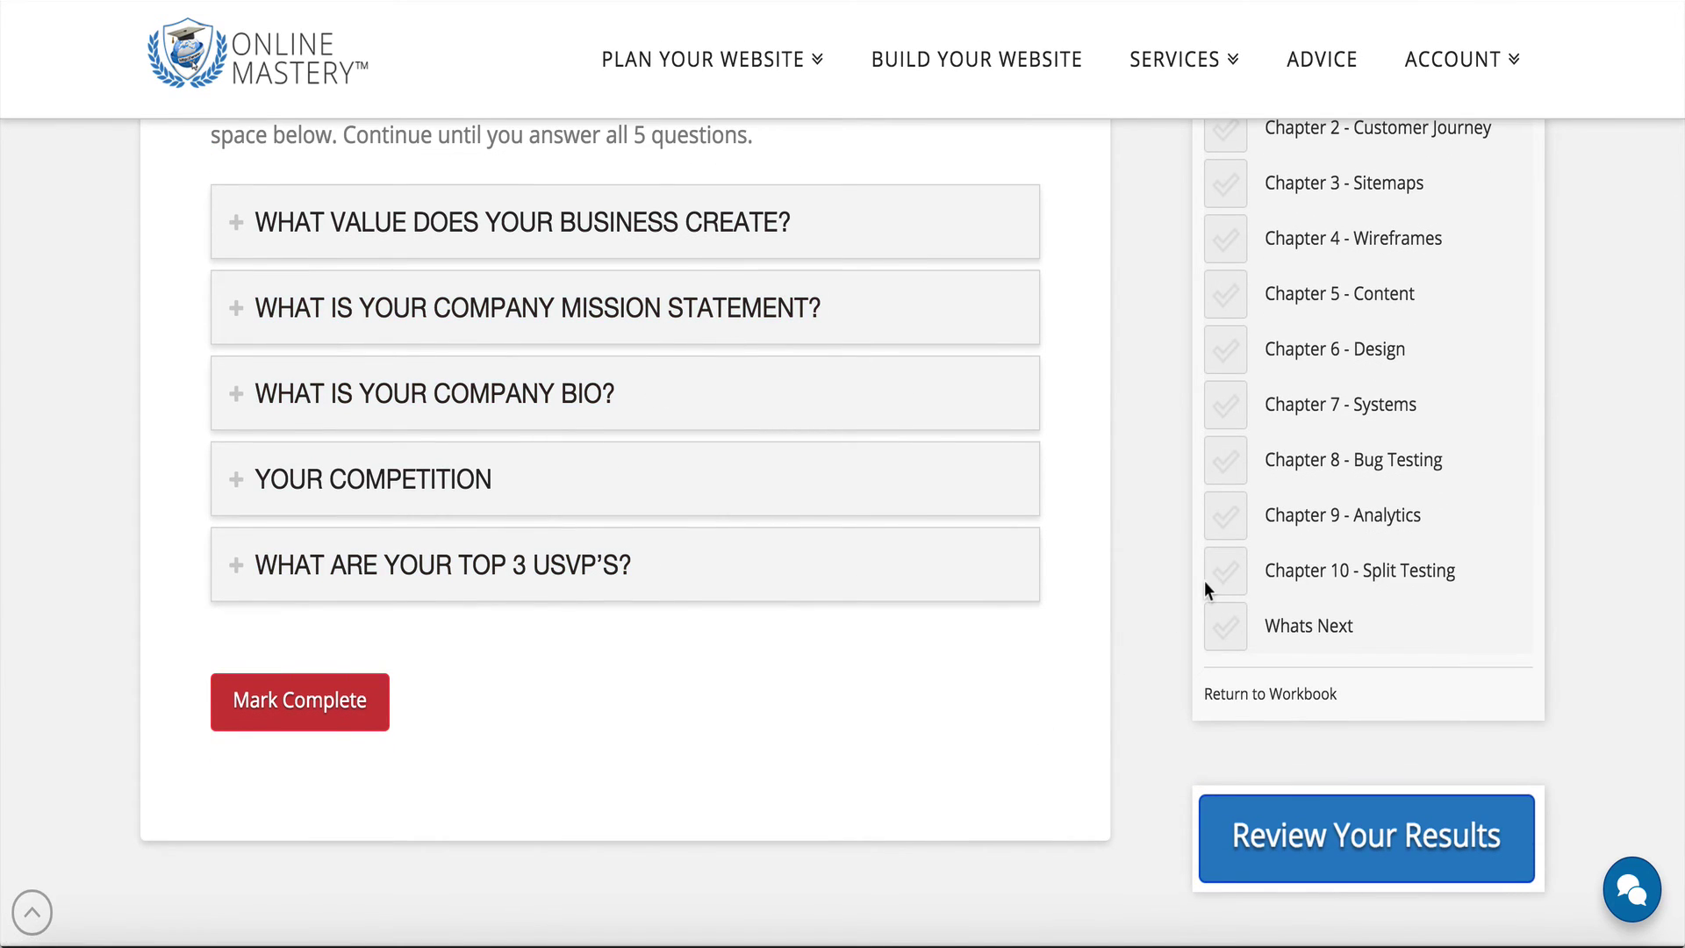
pyautogui.scroll(3, 1175, 373)
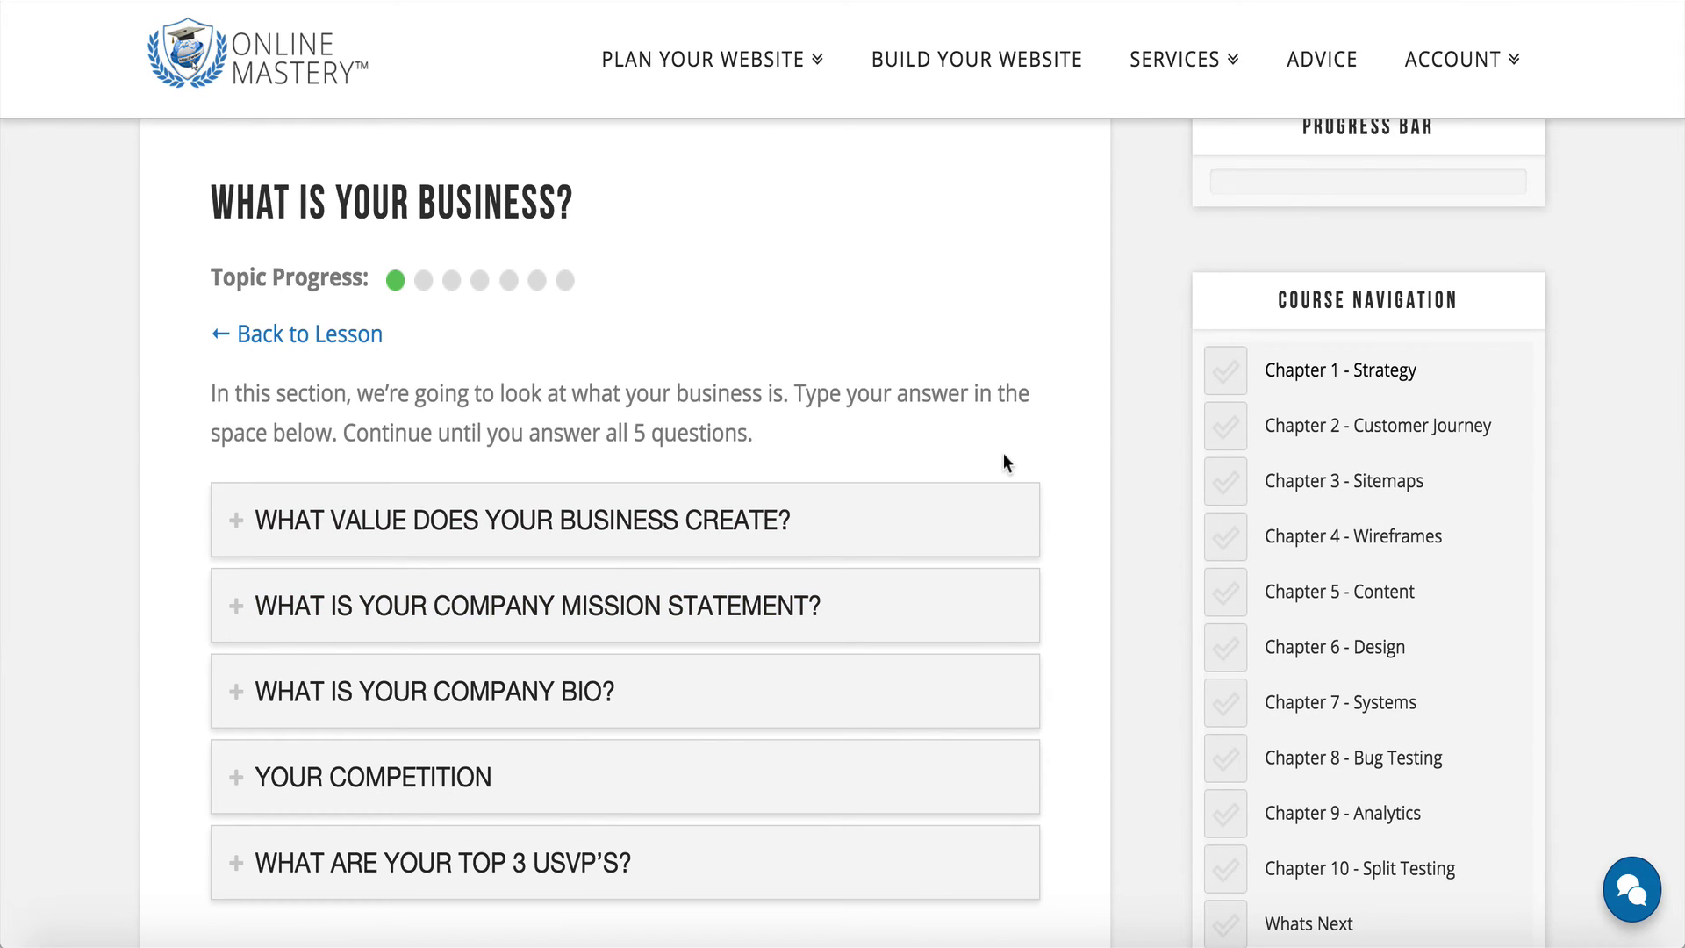
pyautogui.scroll(-5, 1151, 593)
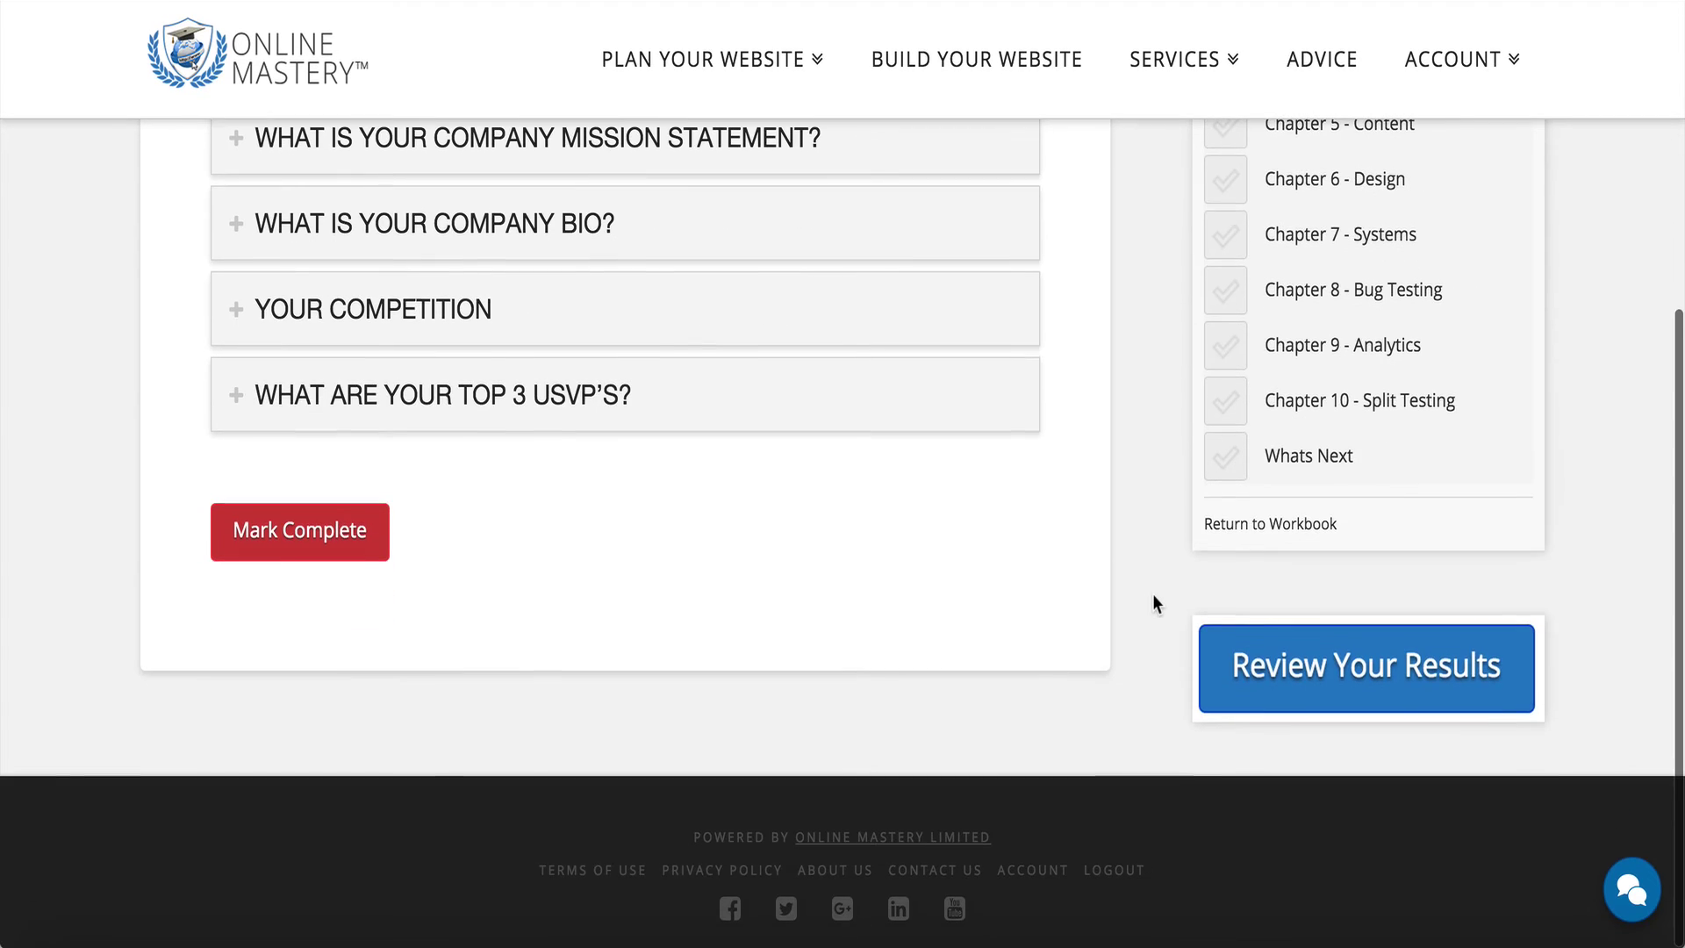
pyautogui.click(1359, 679)
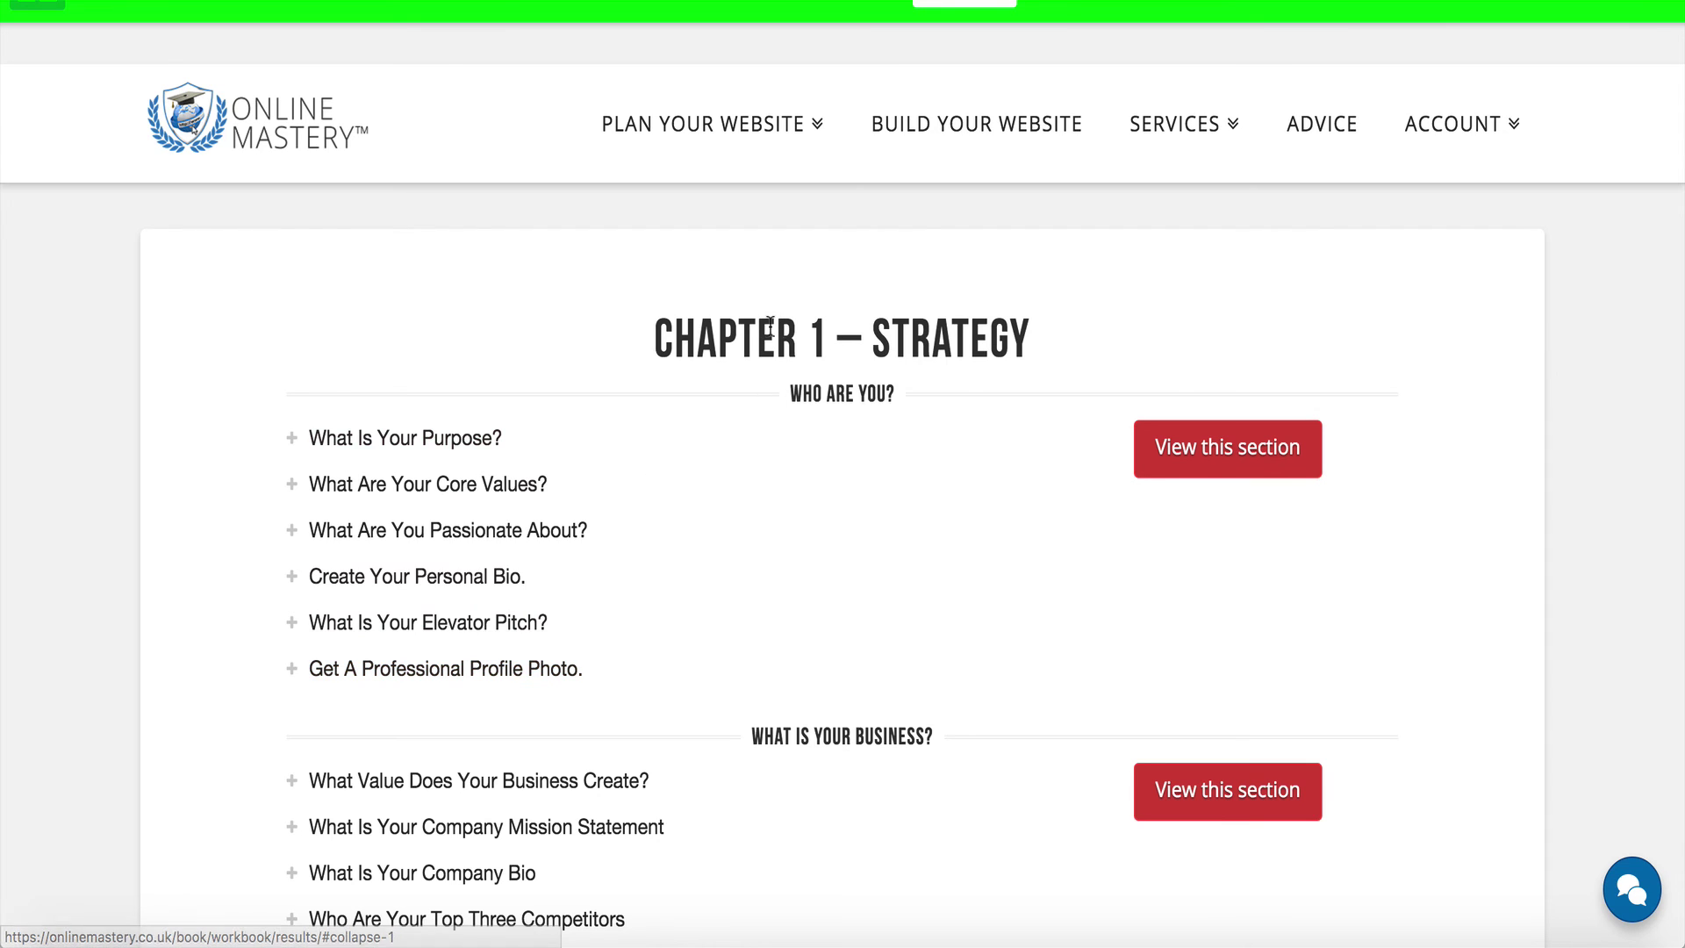
pyautogui.click(390, 439)
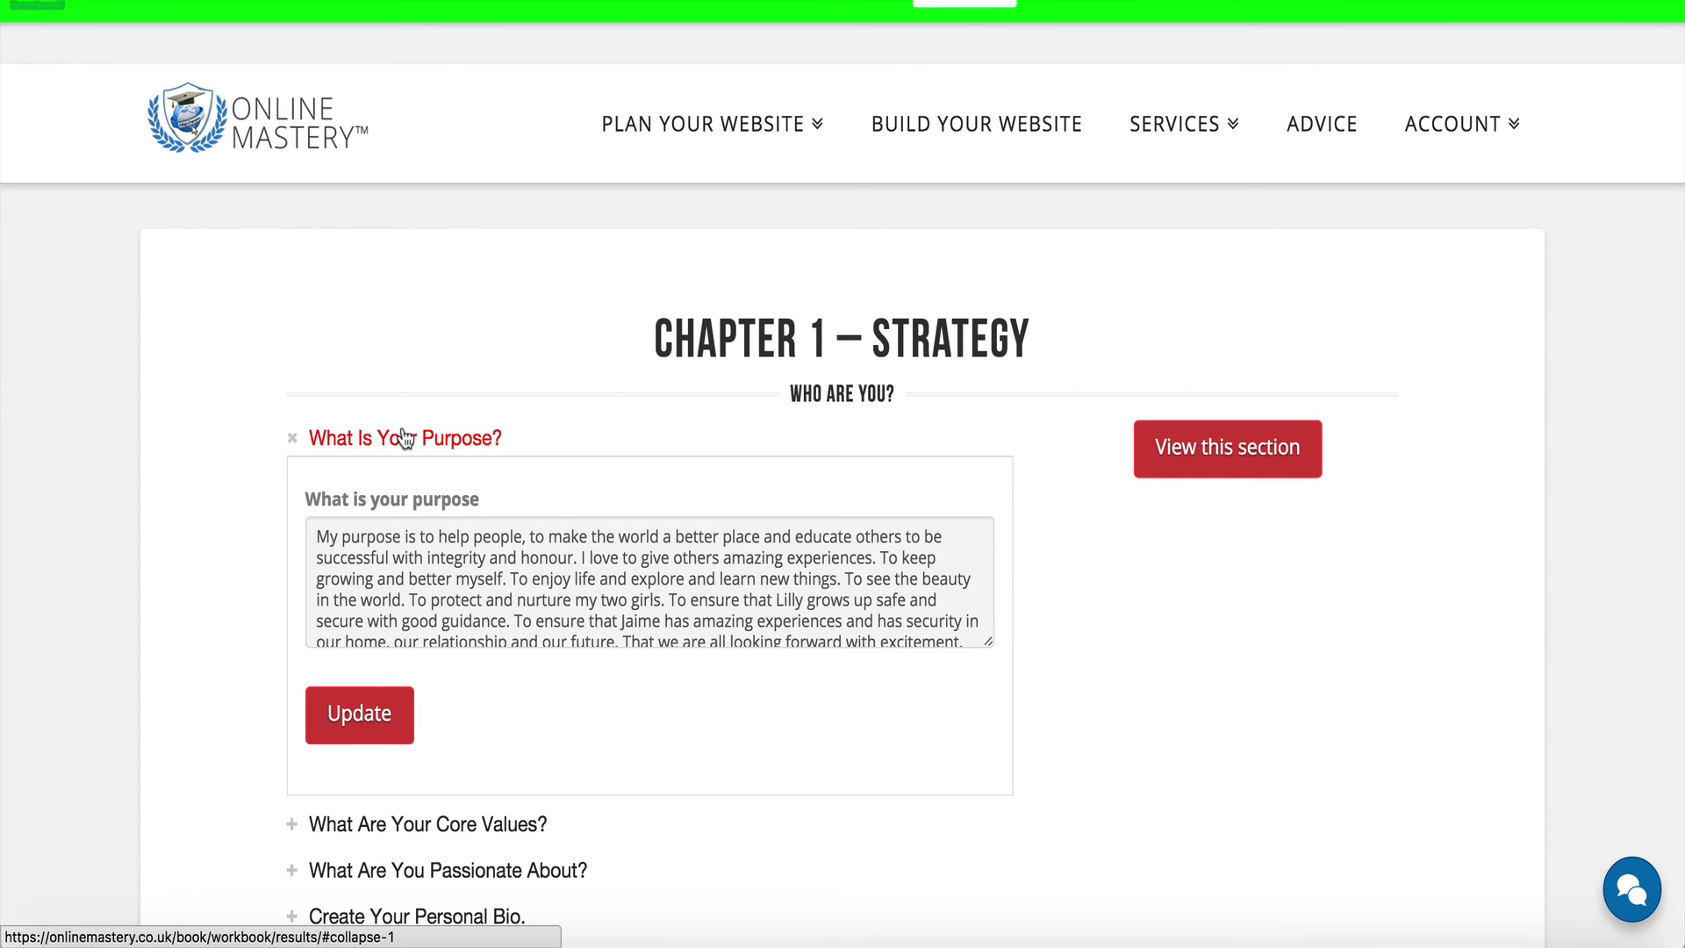
pyautogui.click(400, 437)
pyautogui.click(404, 485)
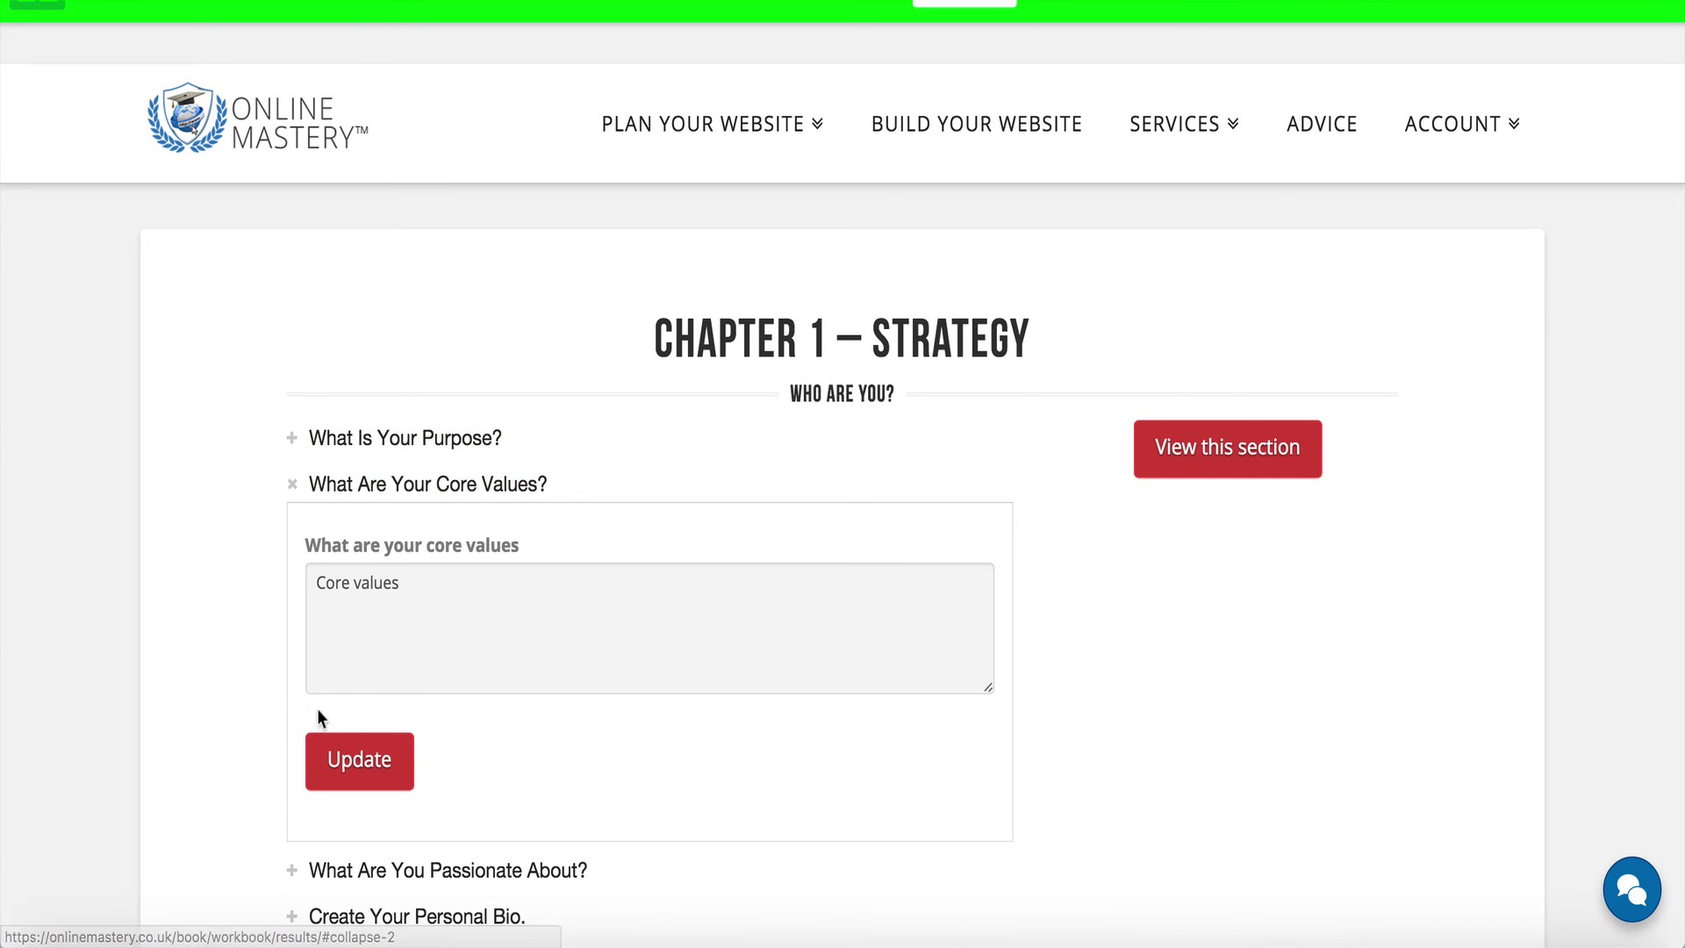
pyautogui.click(366, 491)
pyautogui.click(358, 531)
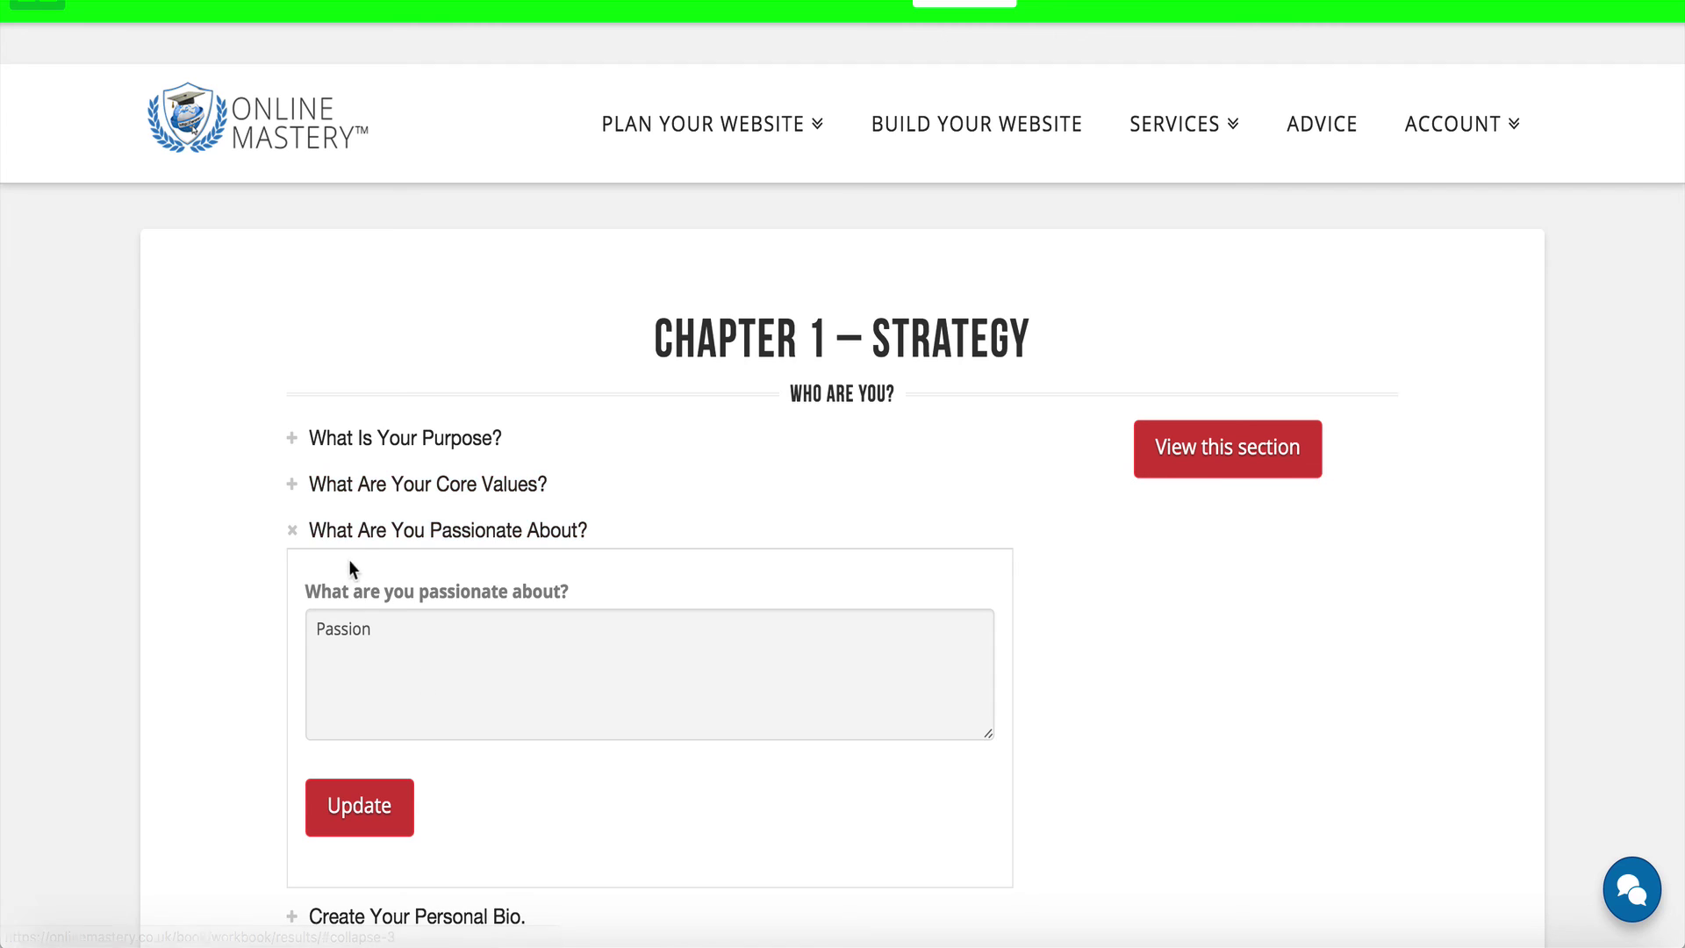
pyautogui.click(342, 533)
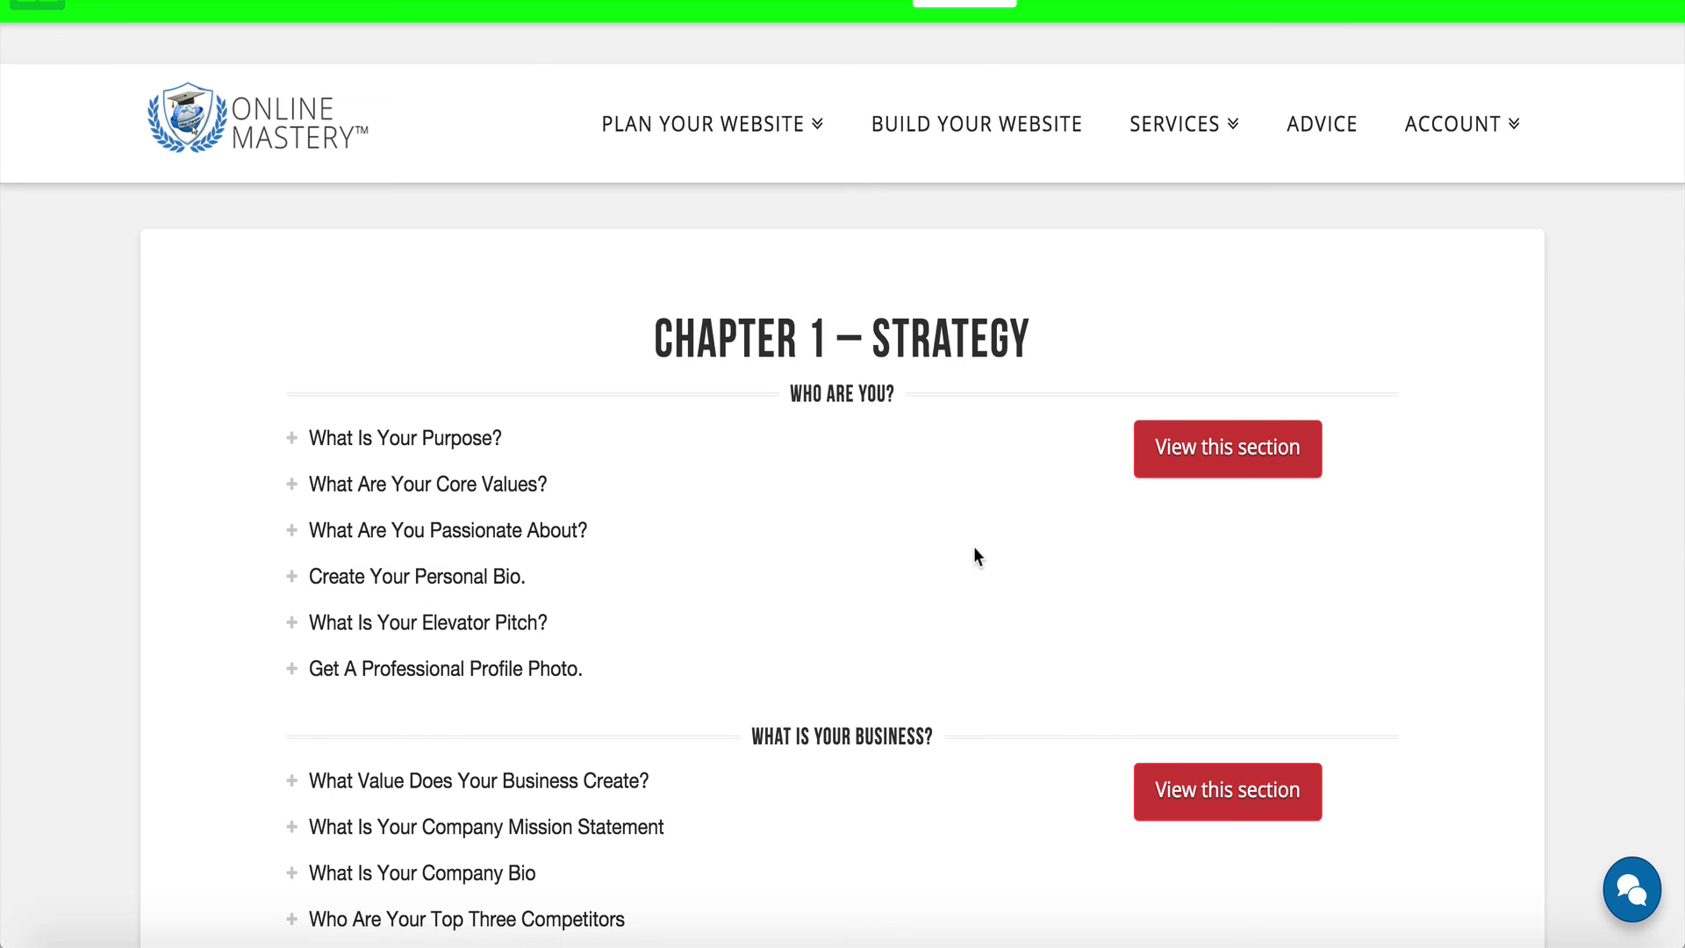
pyautogui.scroll(-10, 974, 553)
pyautogui.scroll(-20, 981, 548)
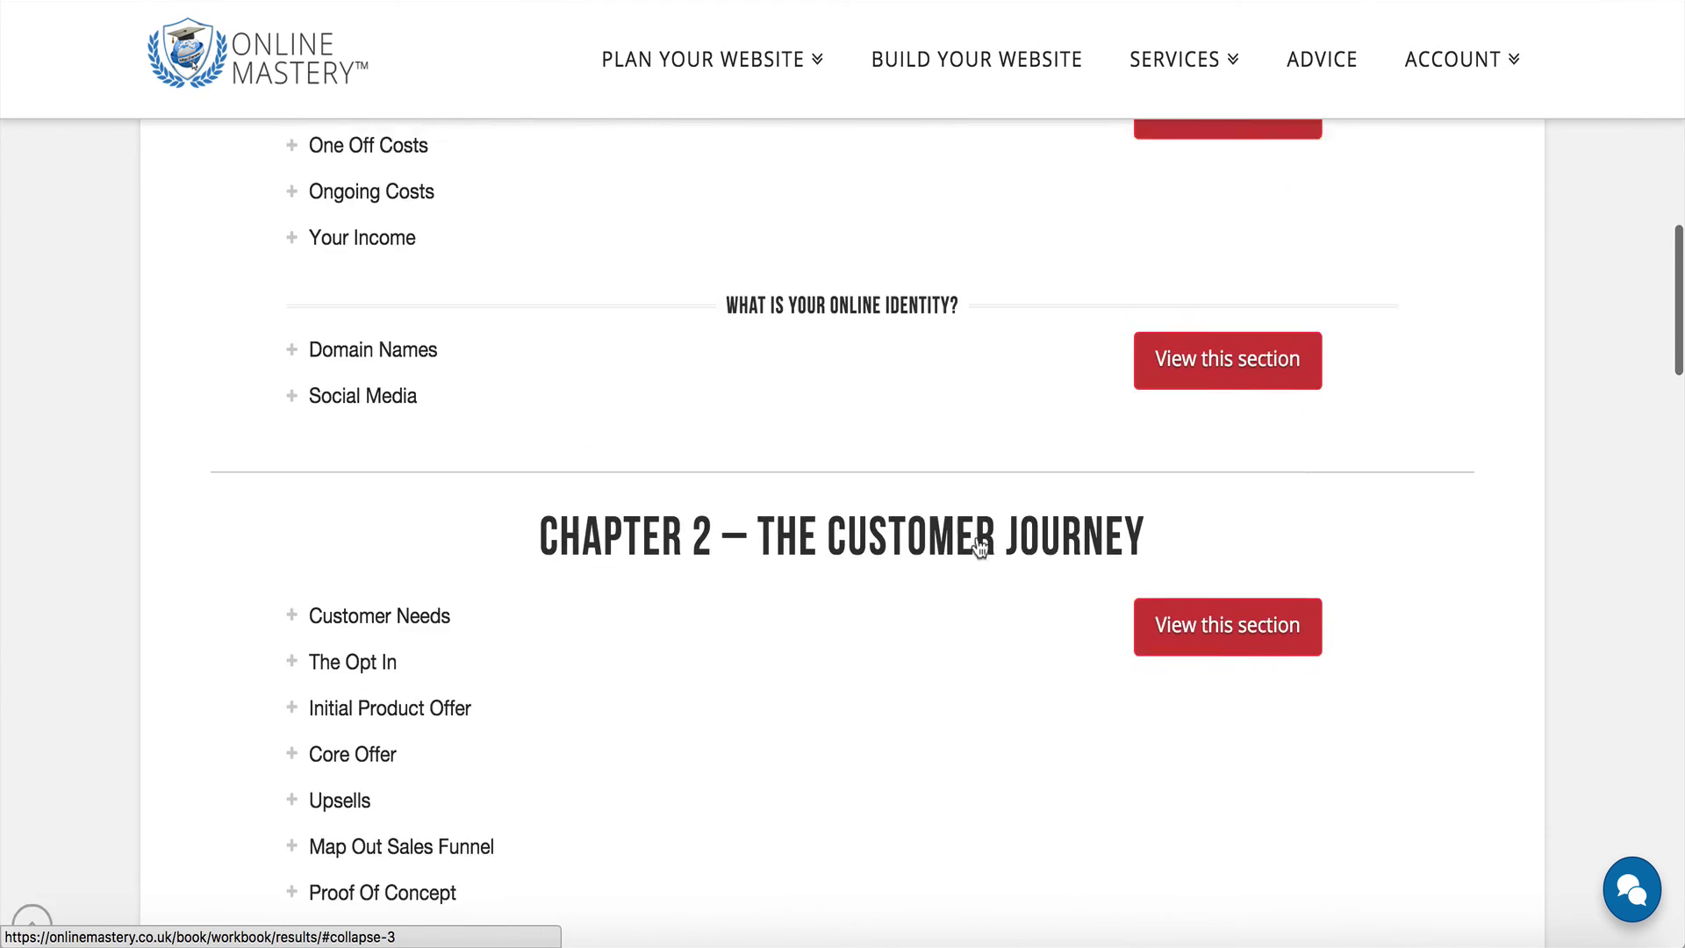
pyautogui.scroll(-20, 980, 548)
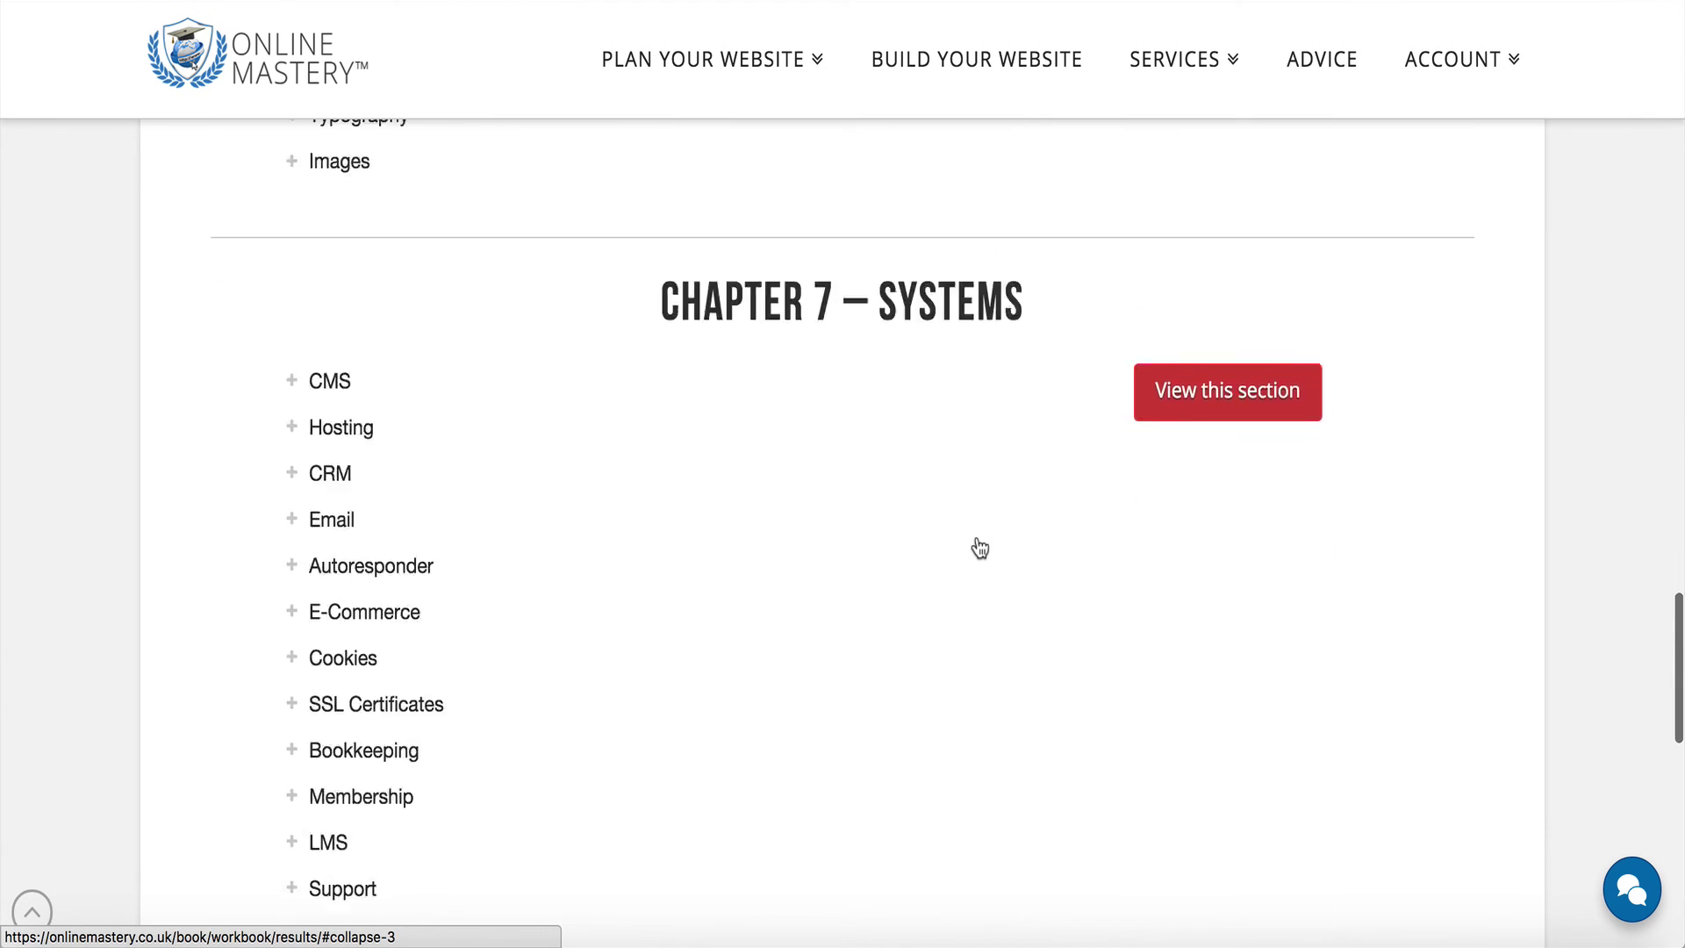
pyautogui.scroll(-1, 980, 548)
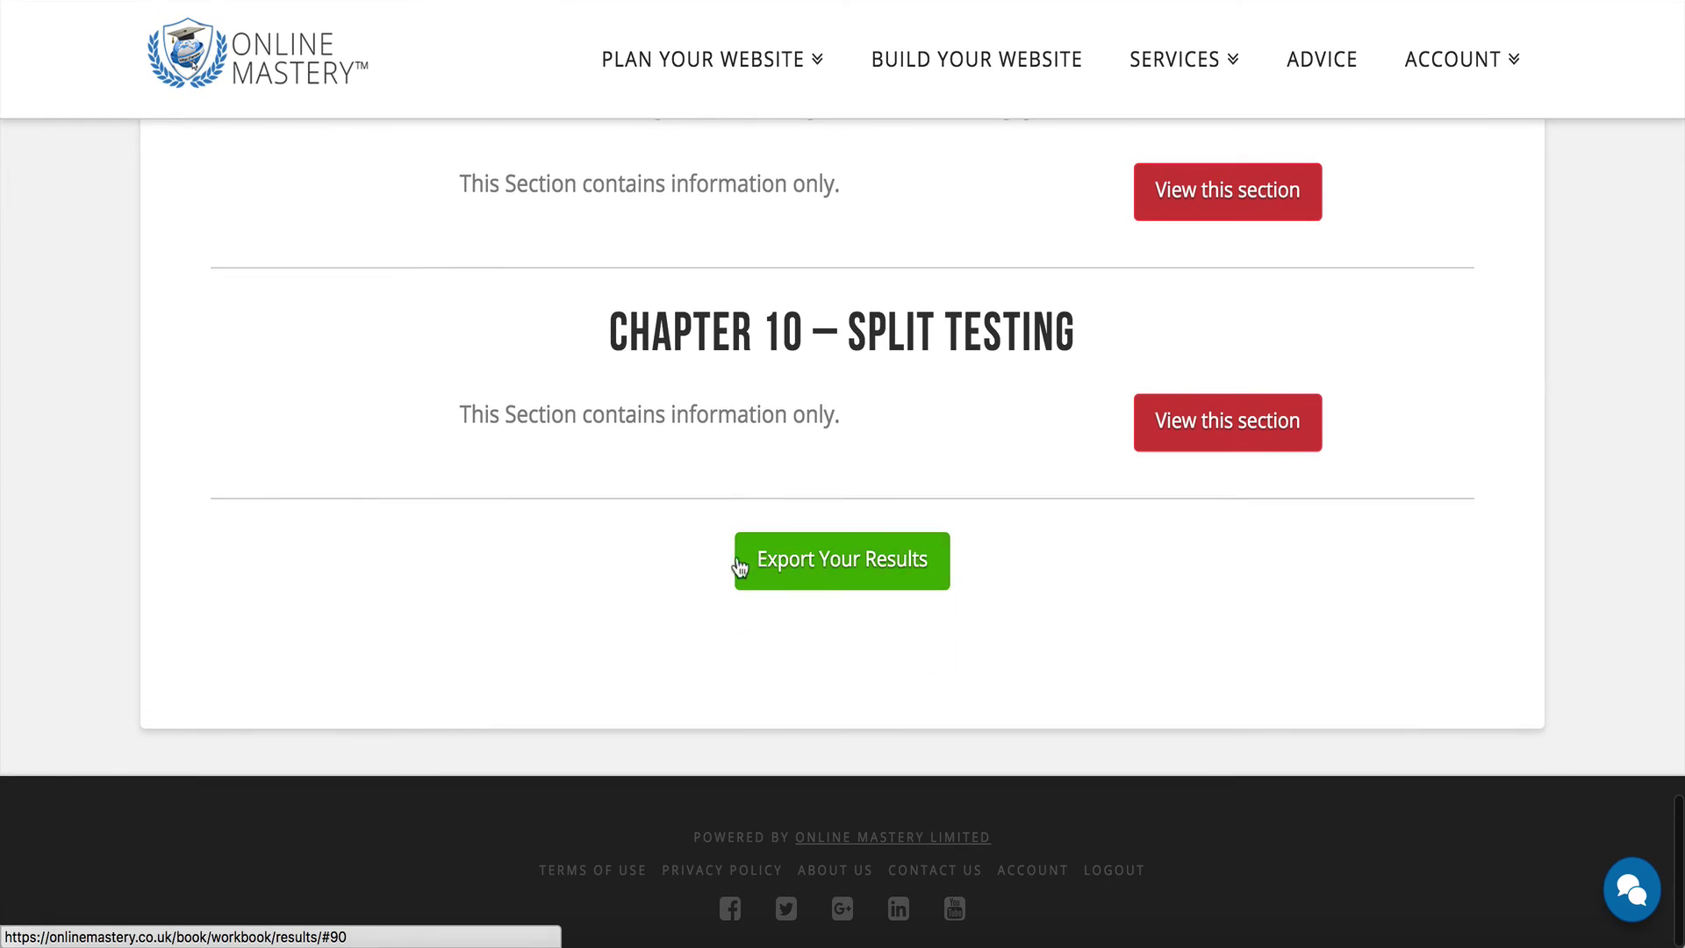
# - Export the workbook results by email, close the Sent! popup, and return to the top
pyautogui.click(818, 556)
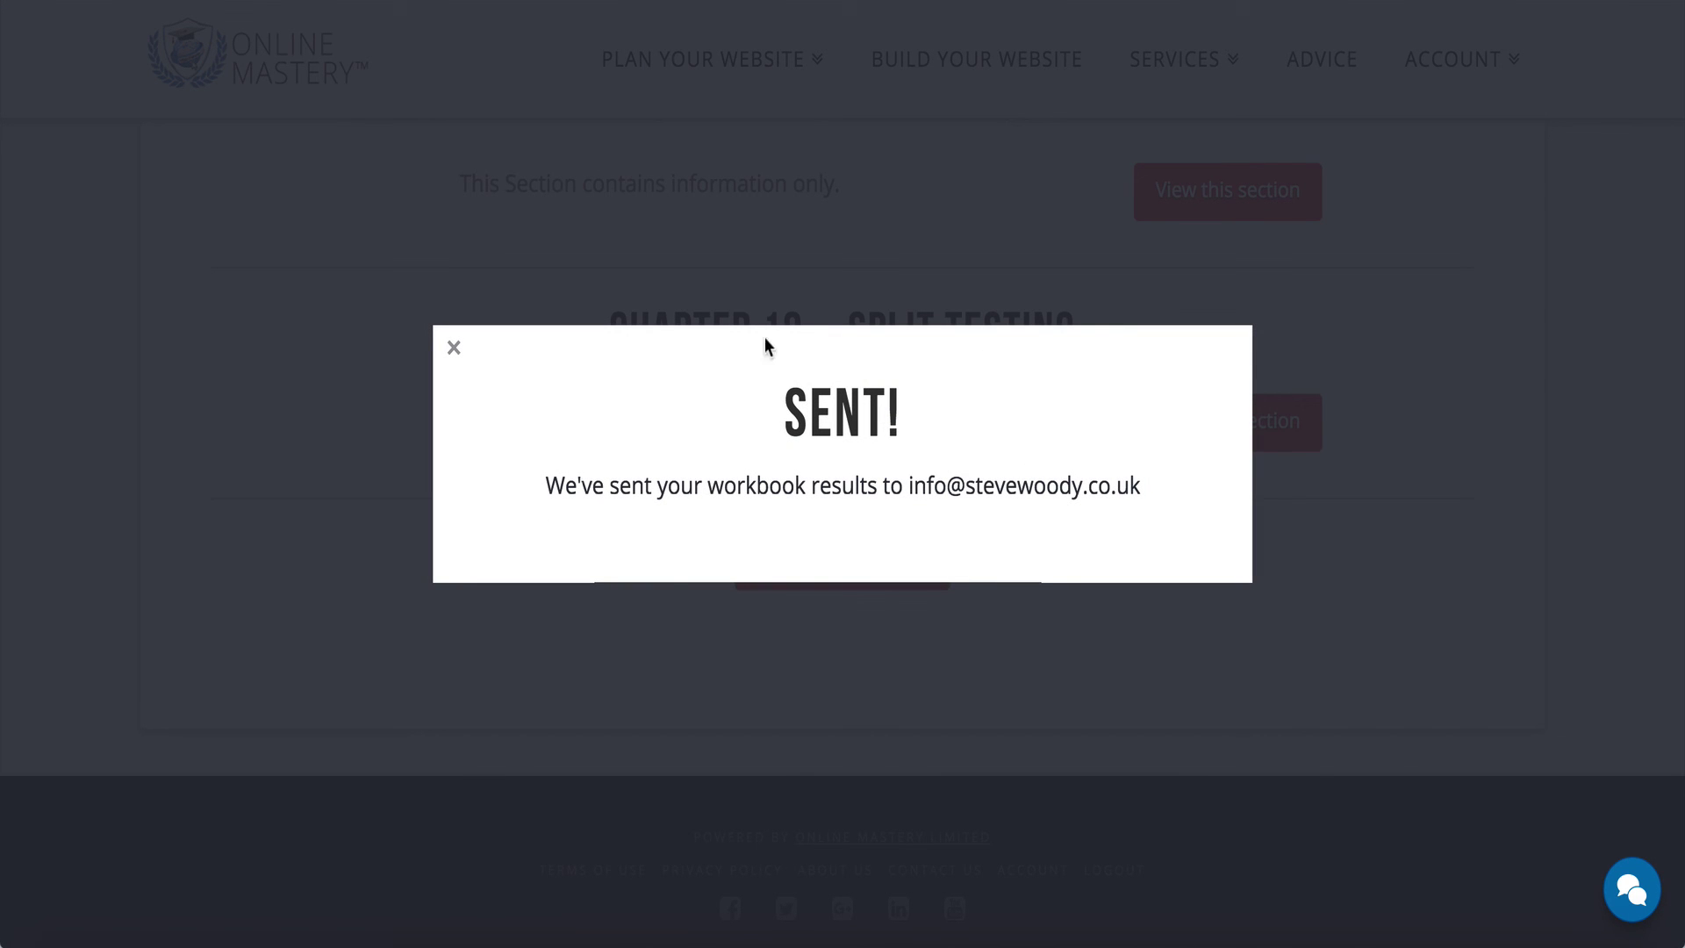
pyautogui.click(455, 348)
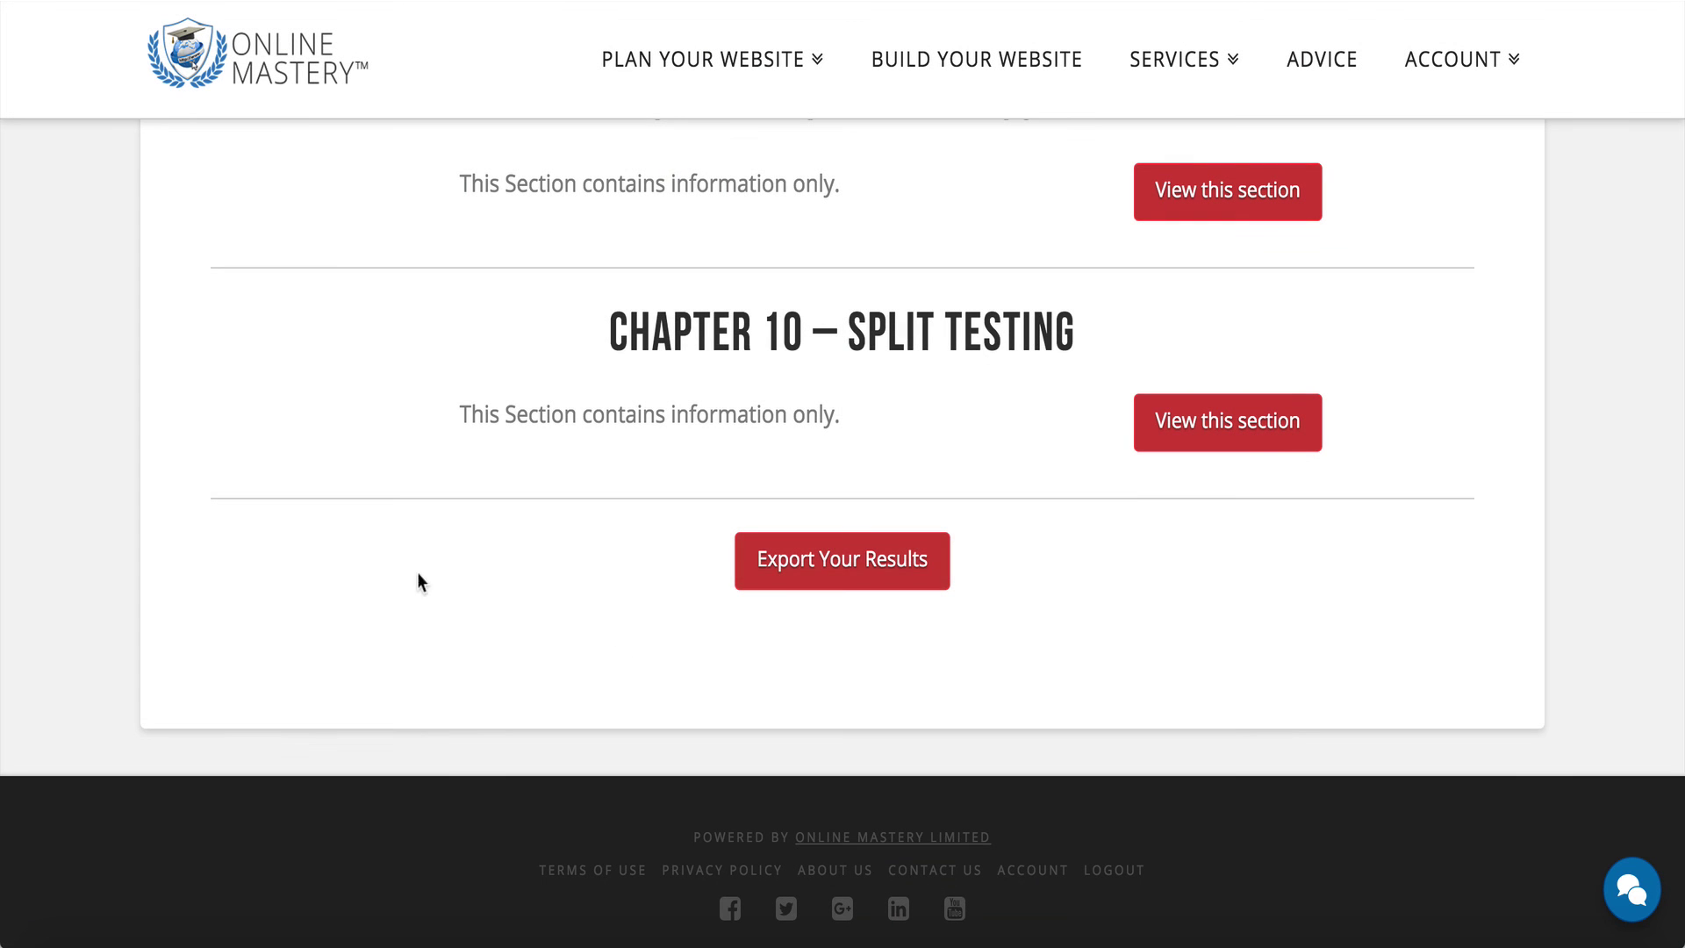
pyautogui.scroll(20, 609, 443)
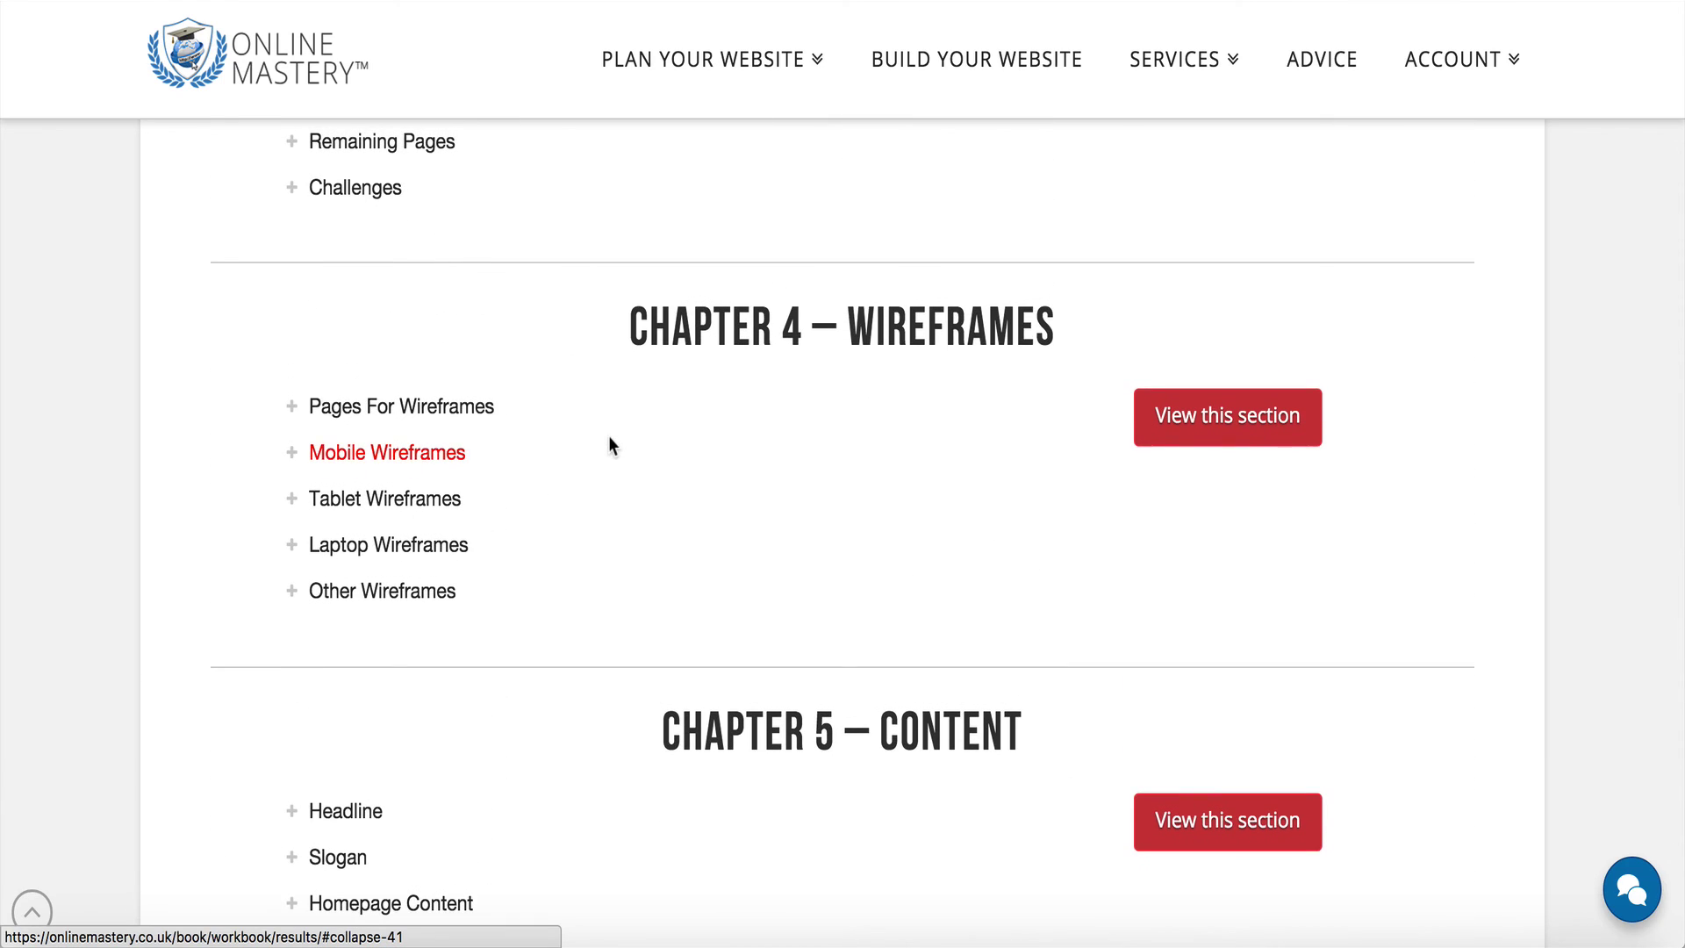
pyautogui.scroll(8, 612, 445)
pyautogui.scroll(15, 612, 446)
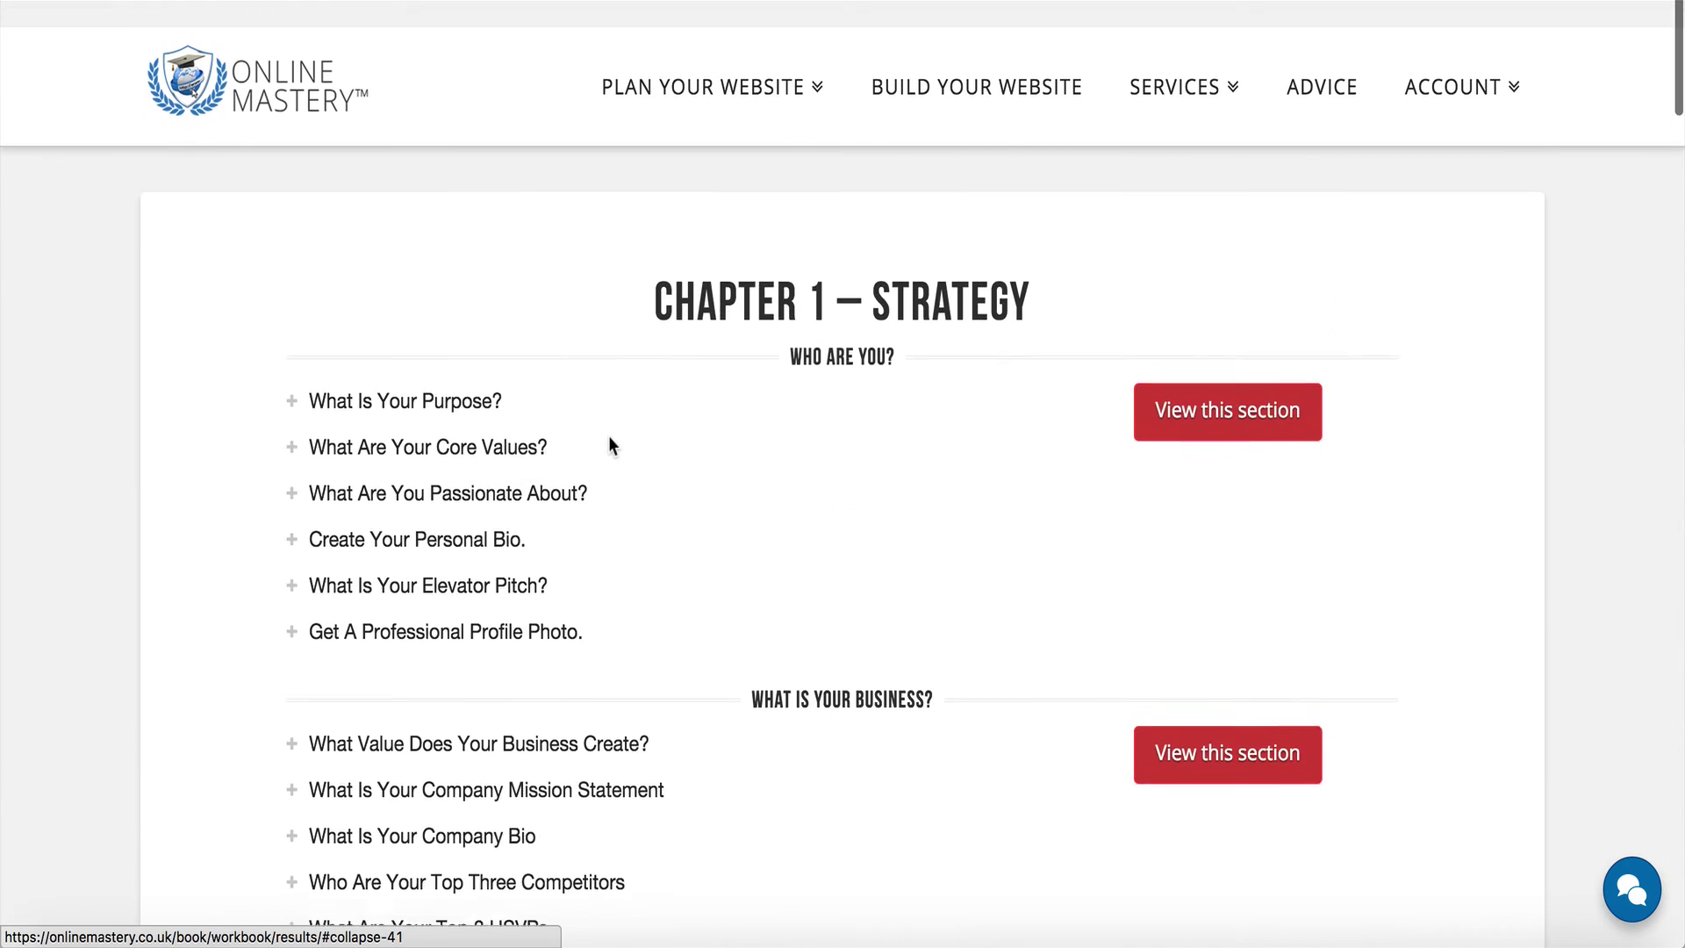
pyautogui.scroll(-1, 611, 446)
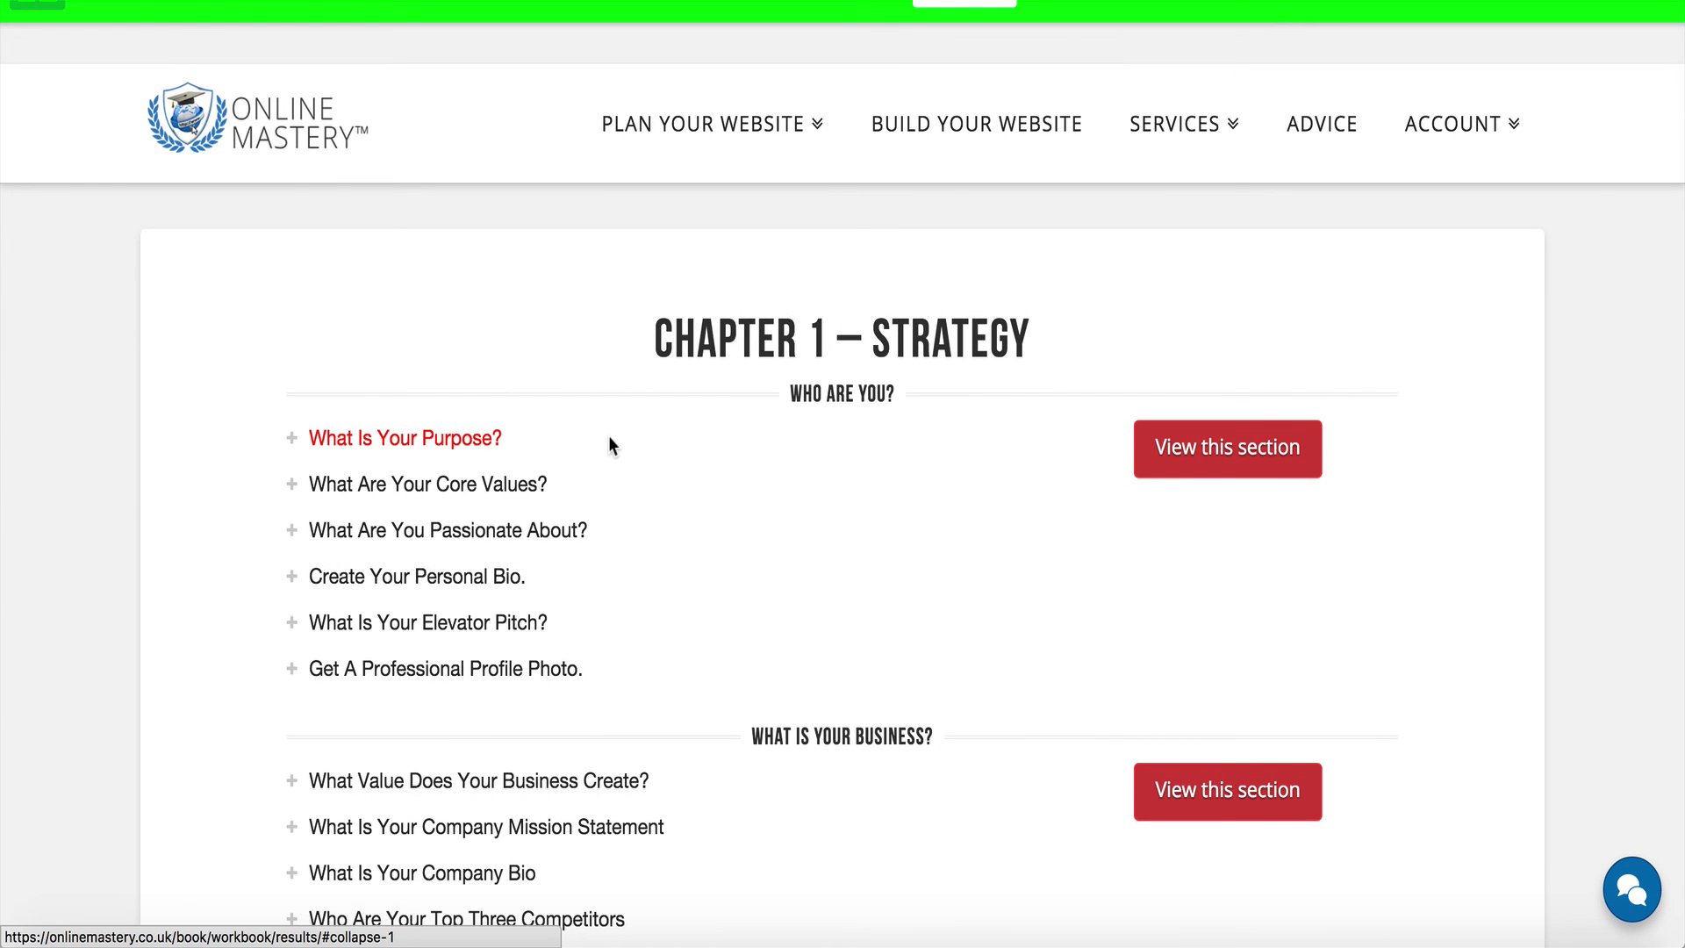